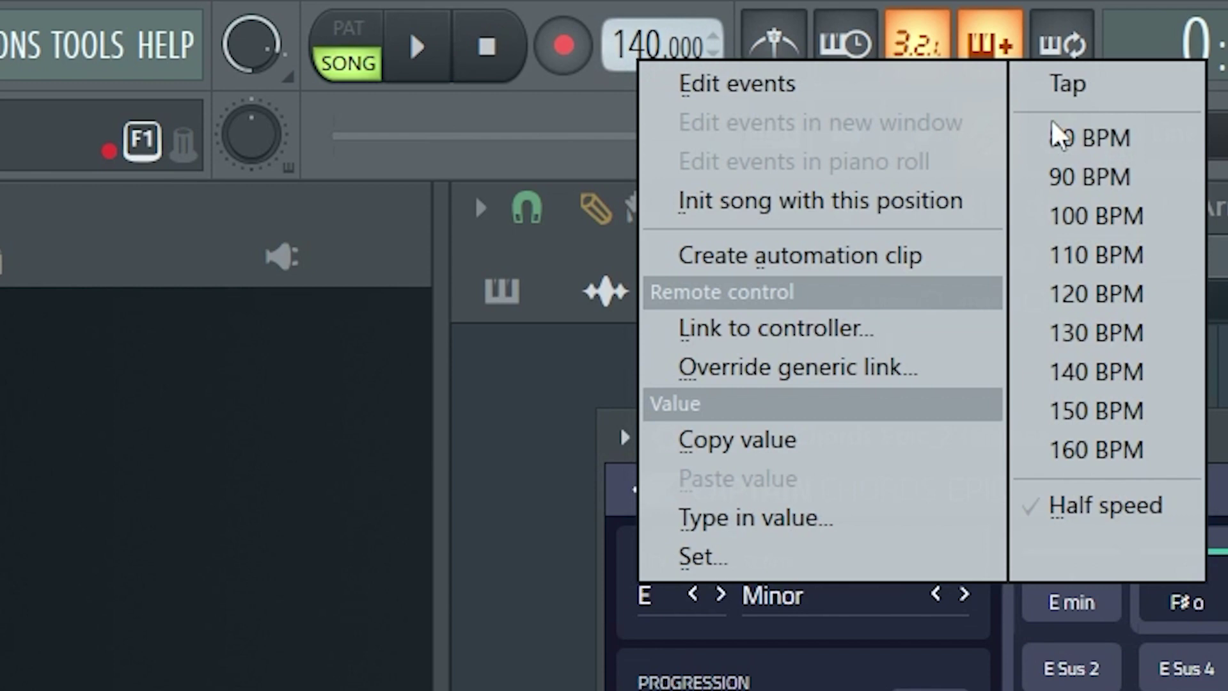
Set the tempo to 160 BPM, then nudge it up to about 162 BPM
click(1159, 464)
drag(659, 45, 659, 43)
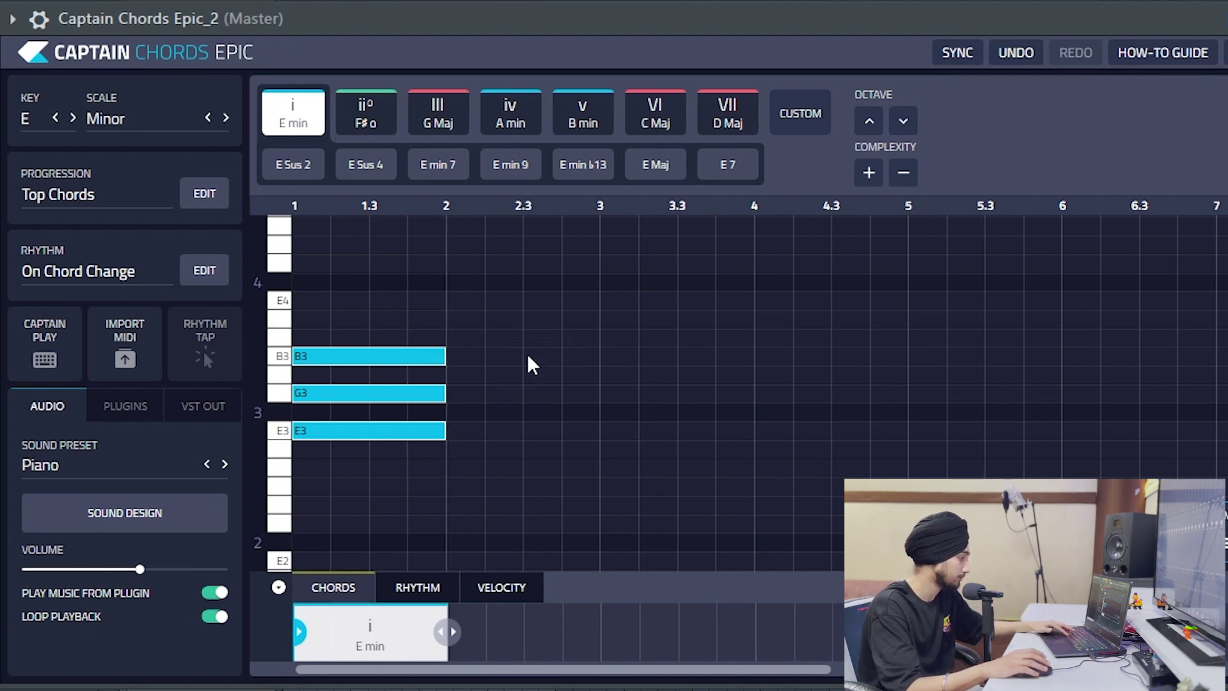
Add two more E min chords and turn the first chord into E min 7
click(528, 357)
click(670, 362)
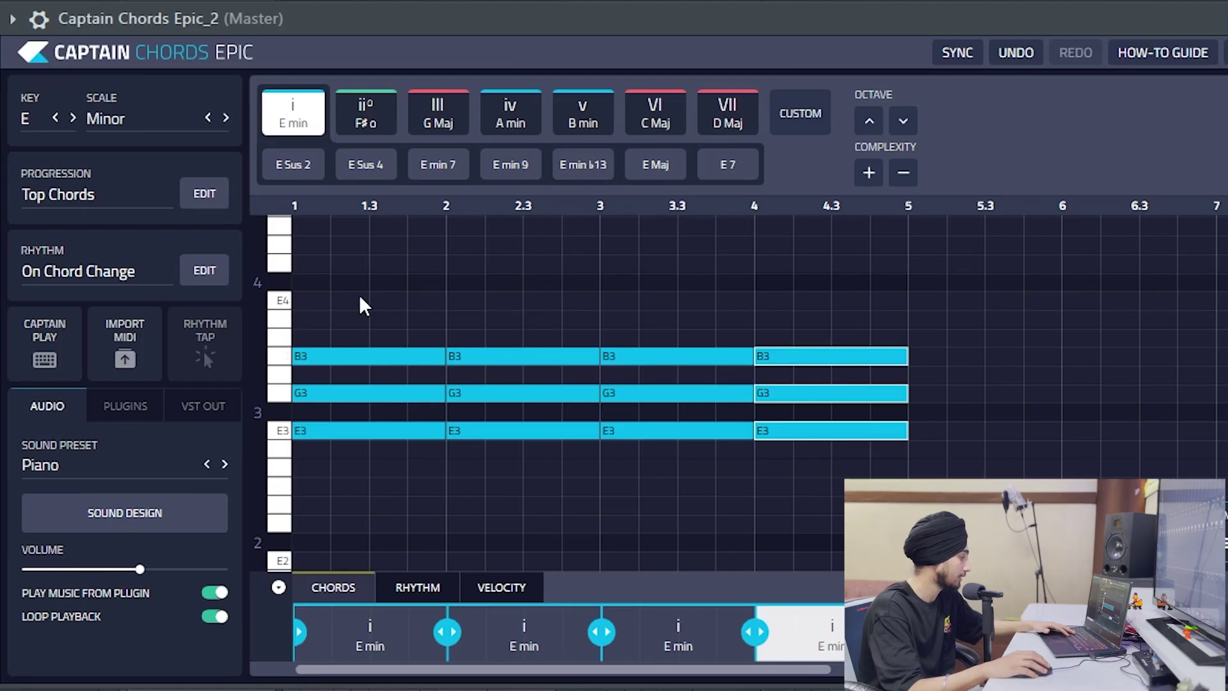
click(360, 300)
click(510, 111)
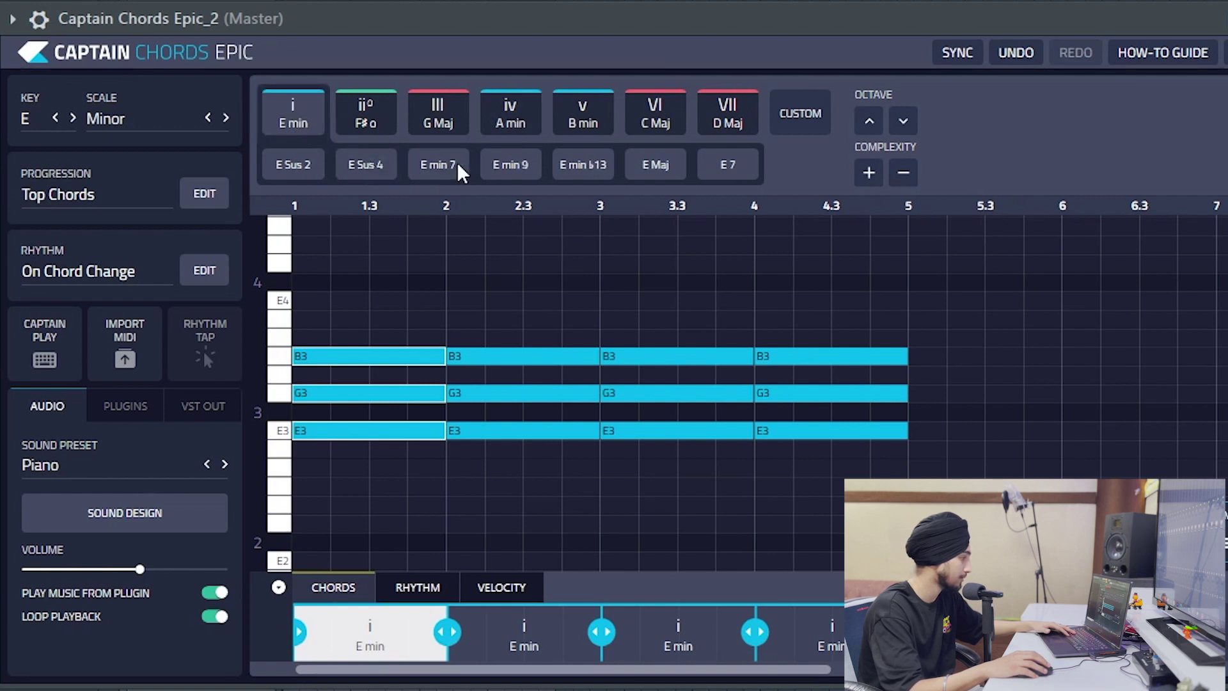
click(458, 167)
Change the second chord to C major and move its C4 note down to C3
click(525, 350)
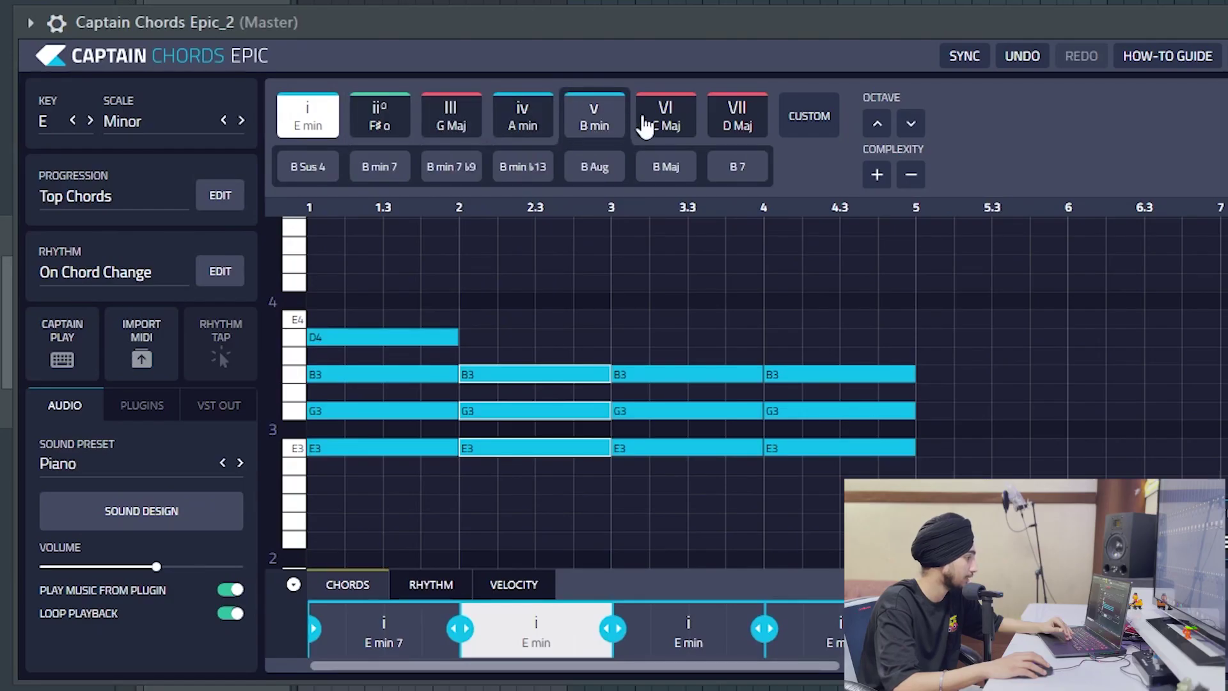
click(668, 131)
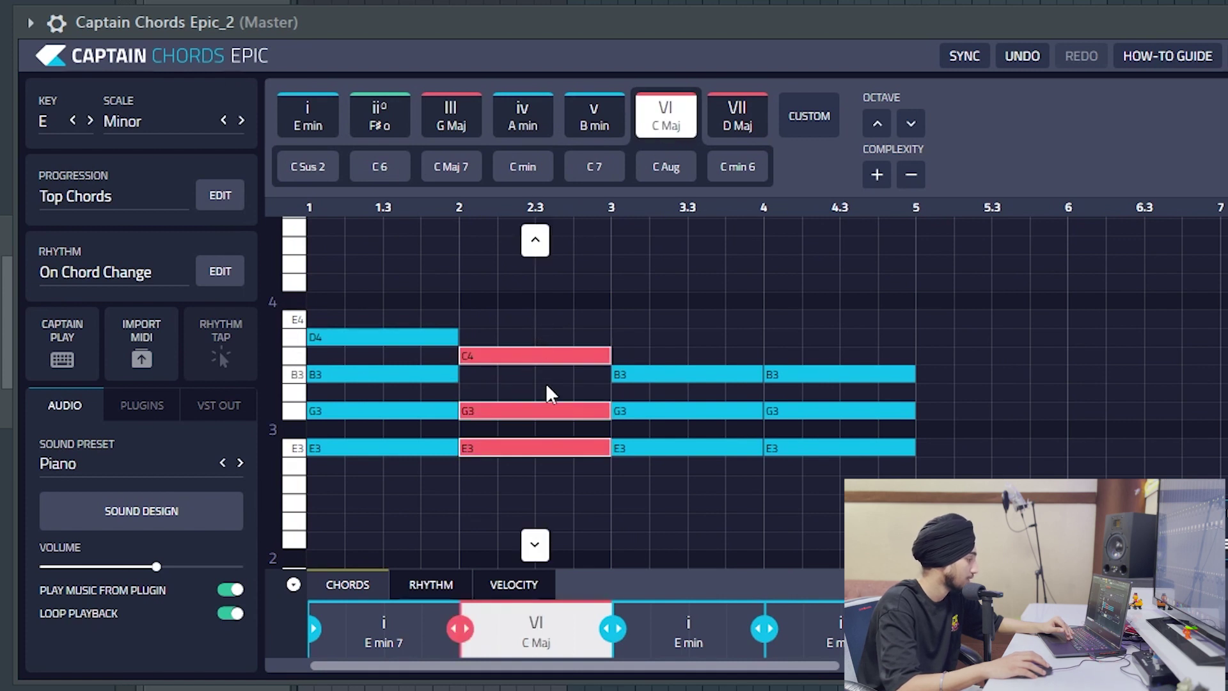
click(669, 281)
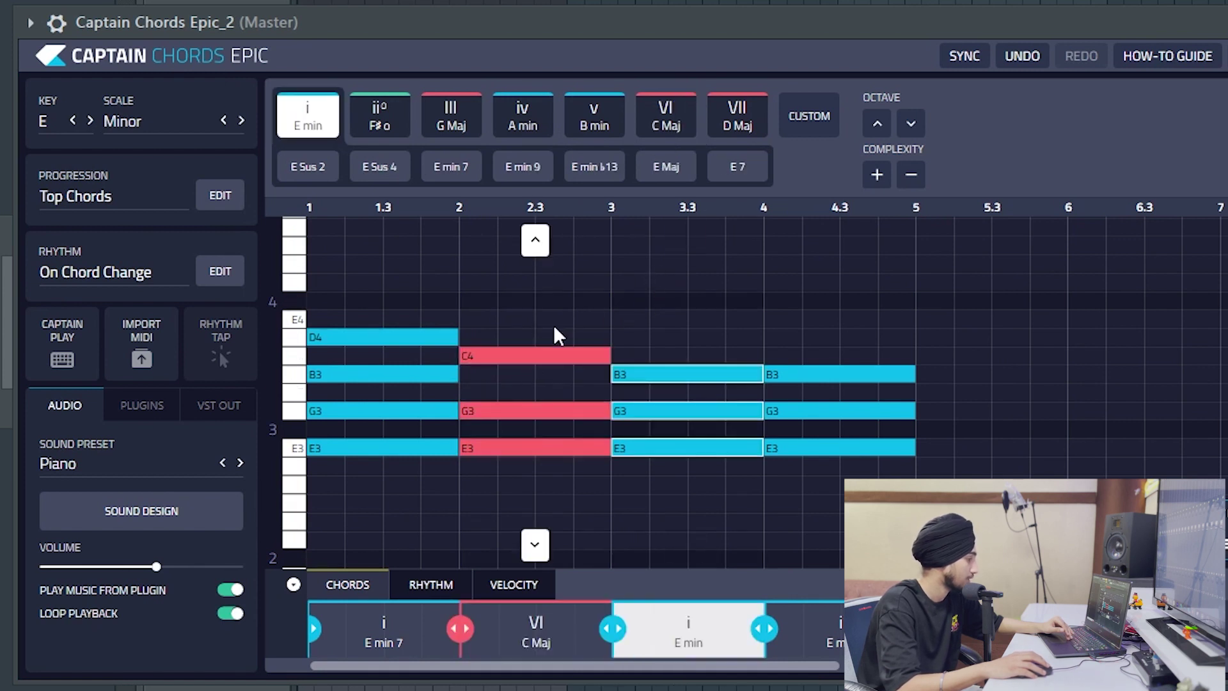
click(512, 359)
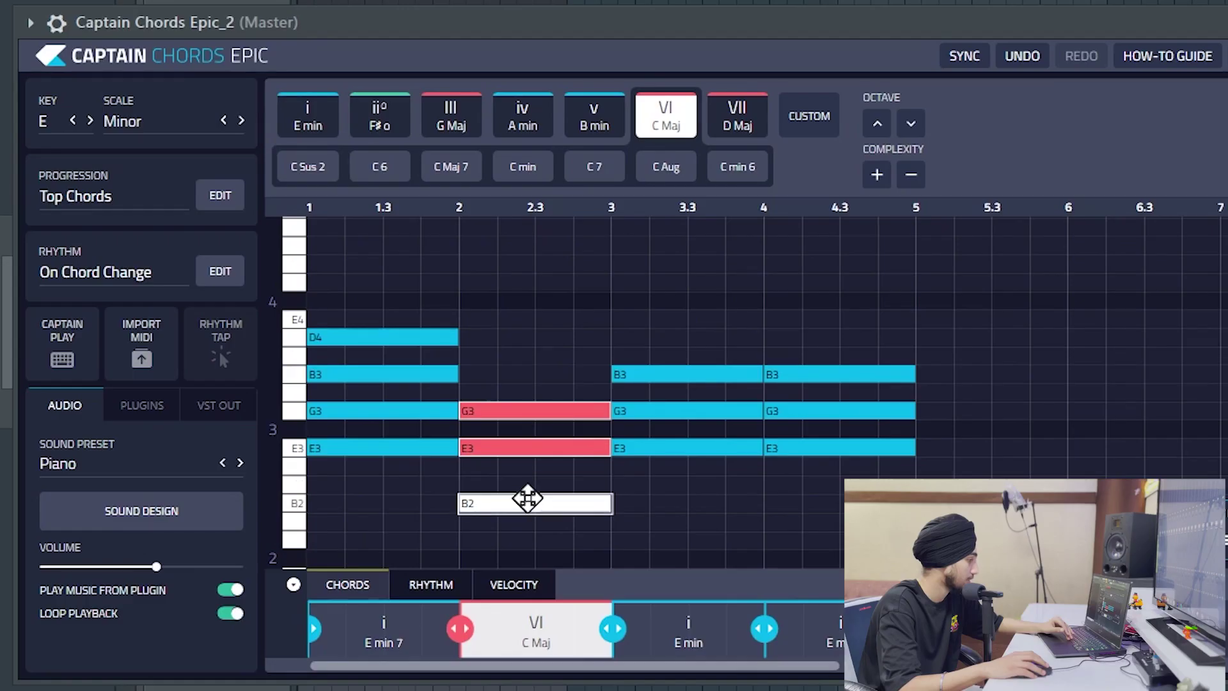
drag(526, 499, 530, 474)
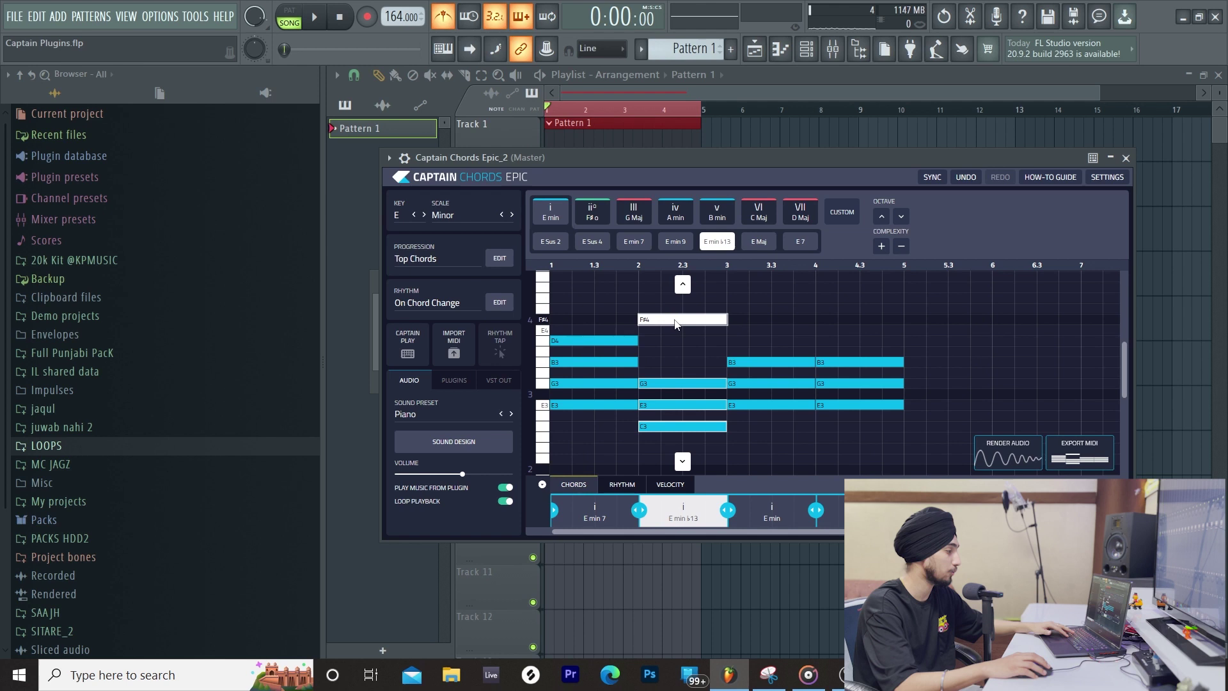
Make the third chord A min 7 and play the progression to hear it
key(space)
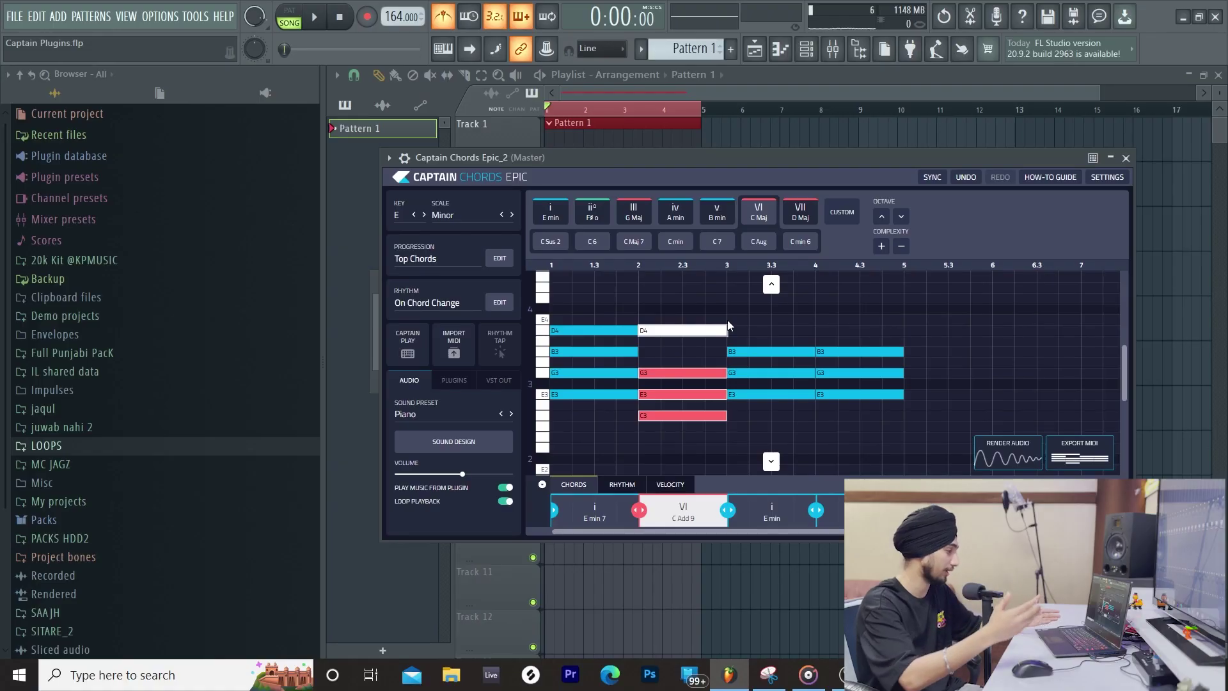
mouse_move(589, 217)
click(689, 216)
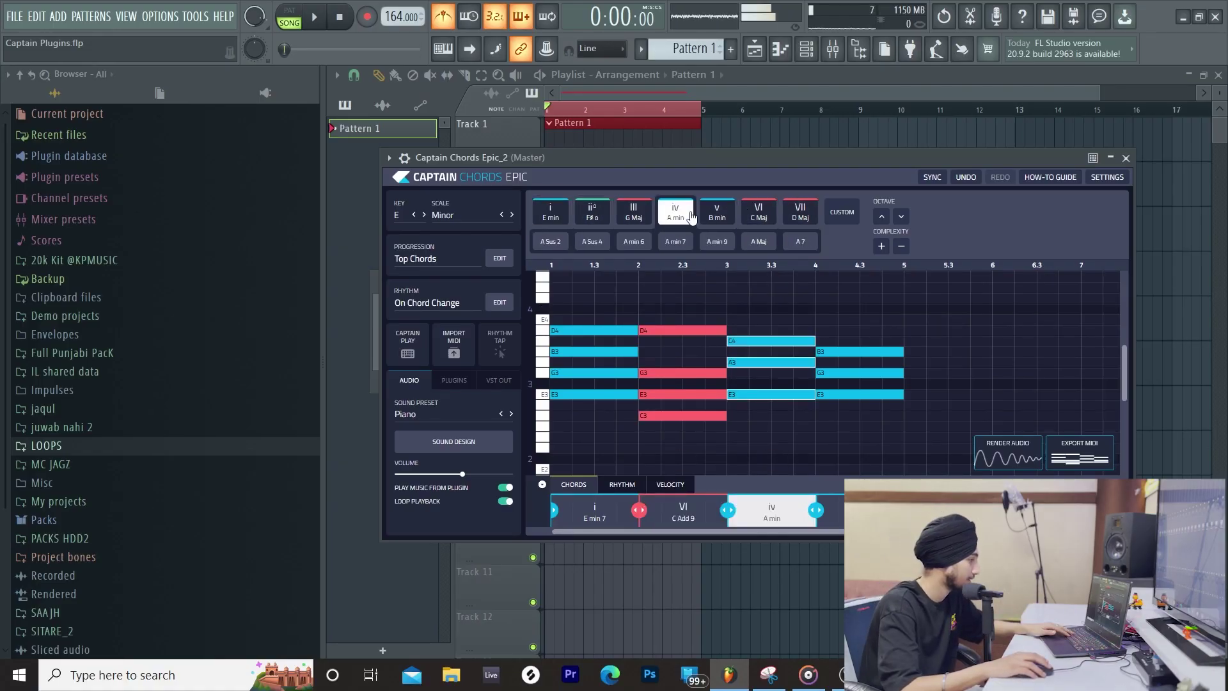
click(678, 245)
key(space)
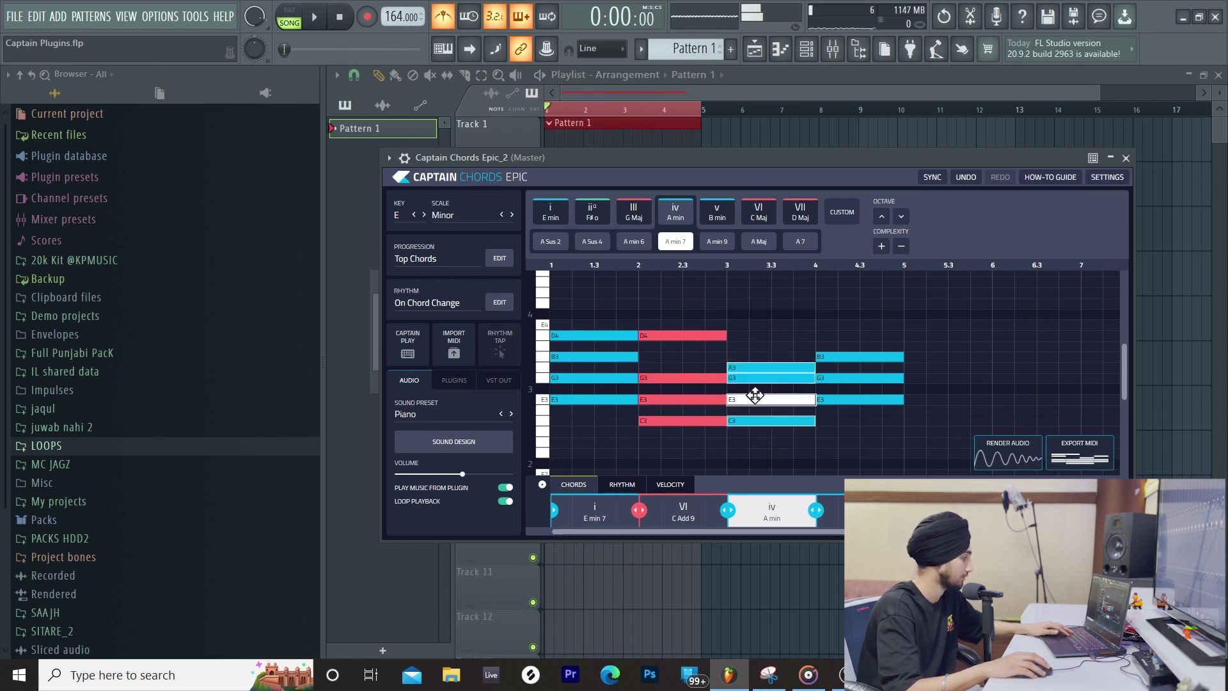
Make the fourth chord B min 7 and play the progression back
key(space)
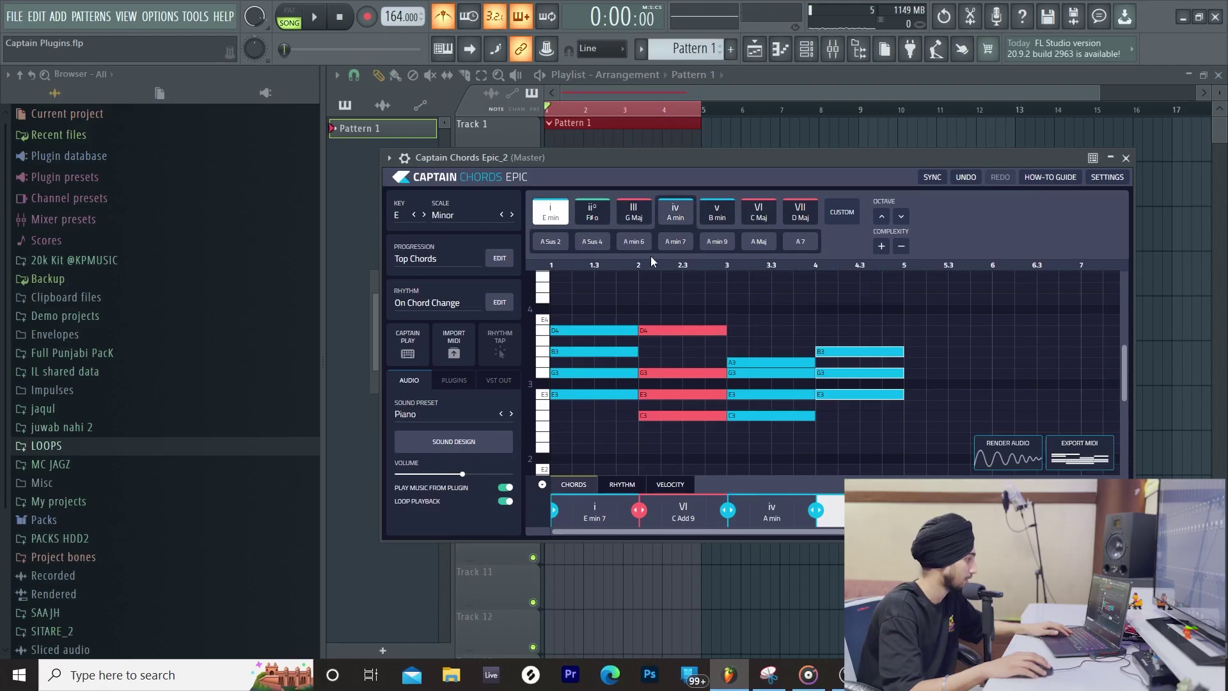
click(717, 212)
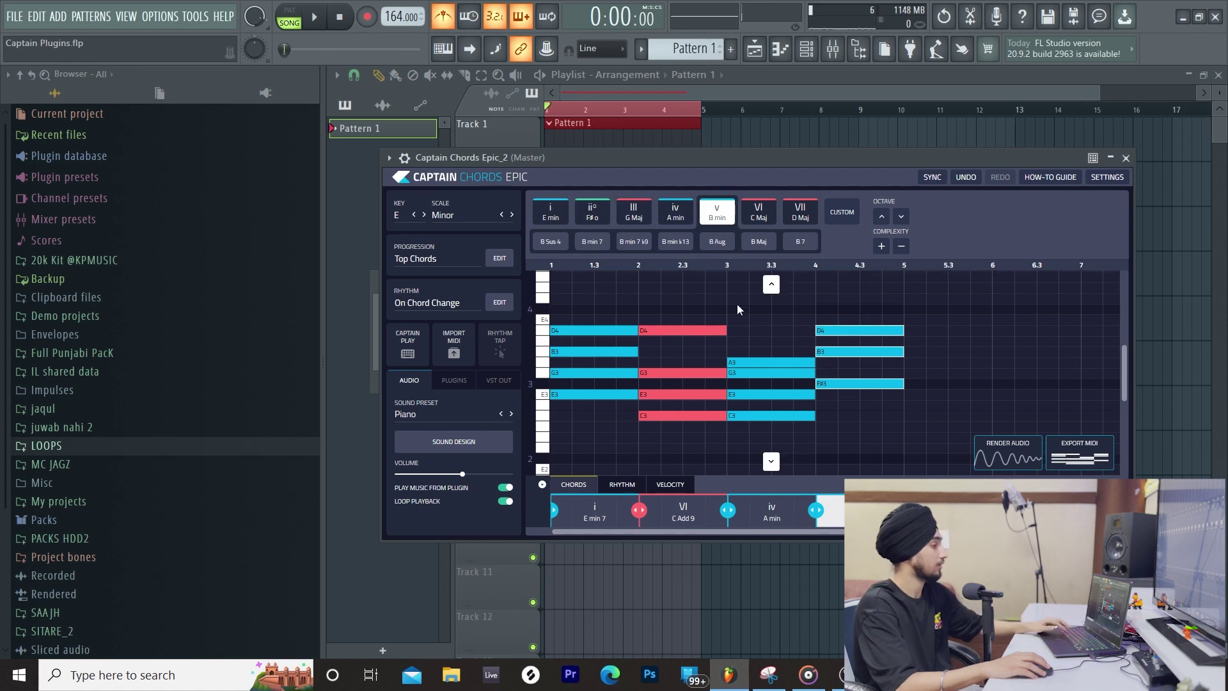
click(588, 243)
key(space)
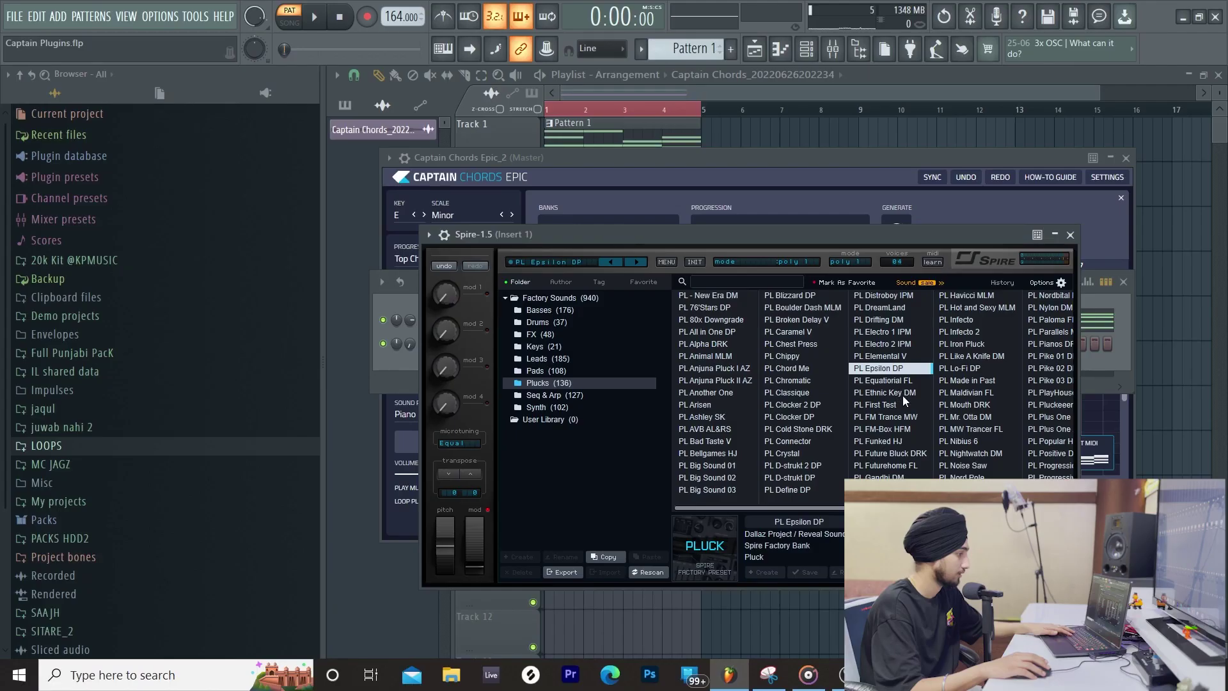
Move Spire aside, play it, and open the Spire channel's chord notes in the piano roll
scroll(921, 392, down, 1)
drag(784, 234, 804, 325)
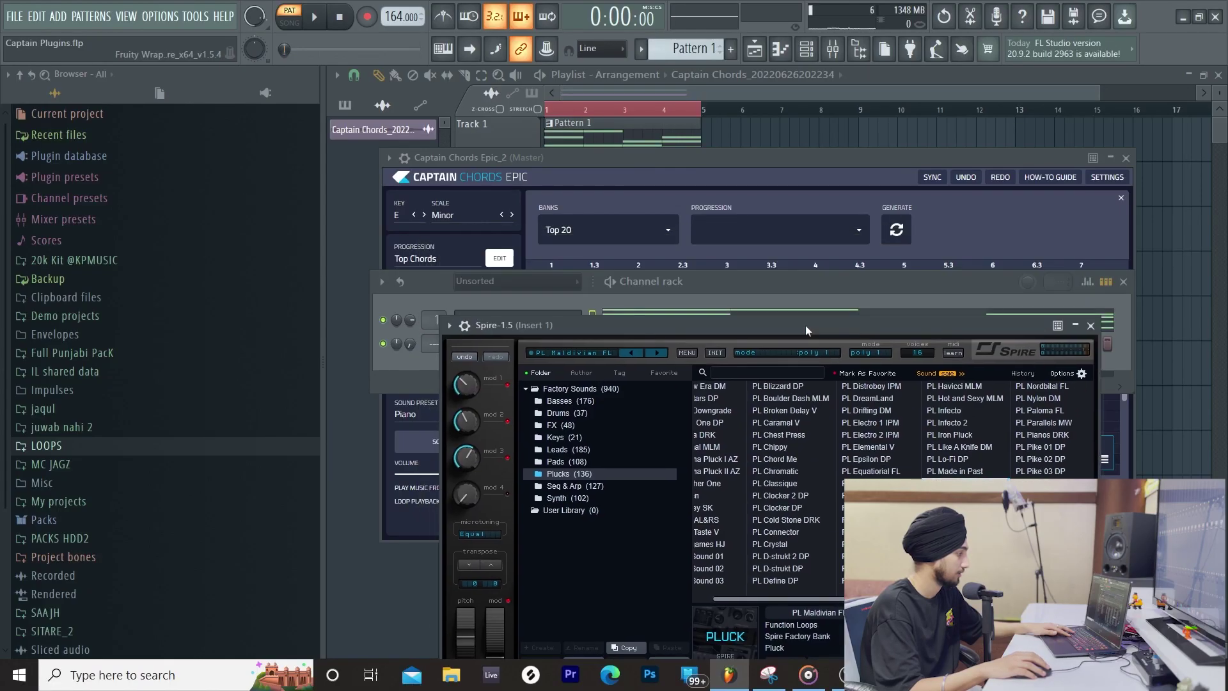
key(space)
click(743, 286)
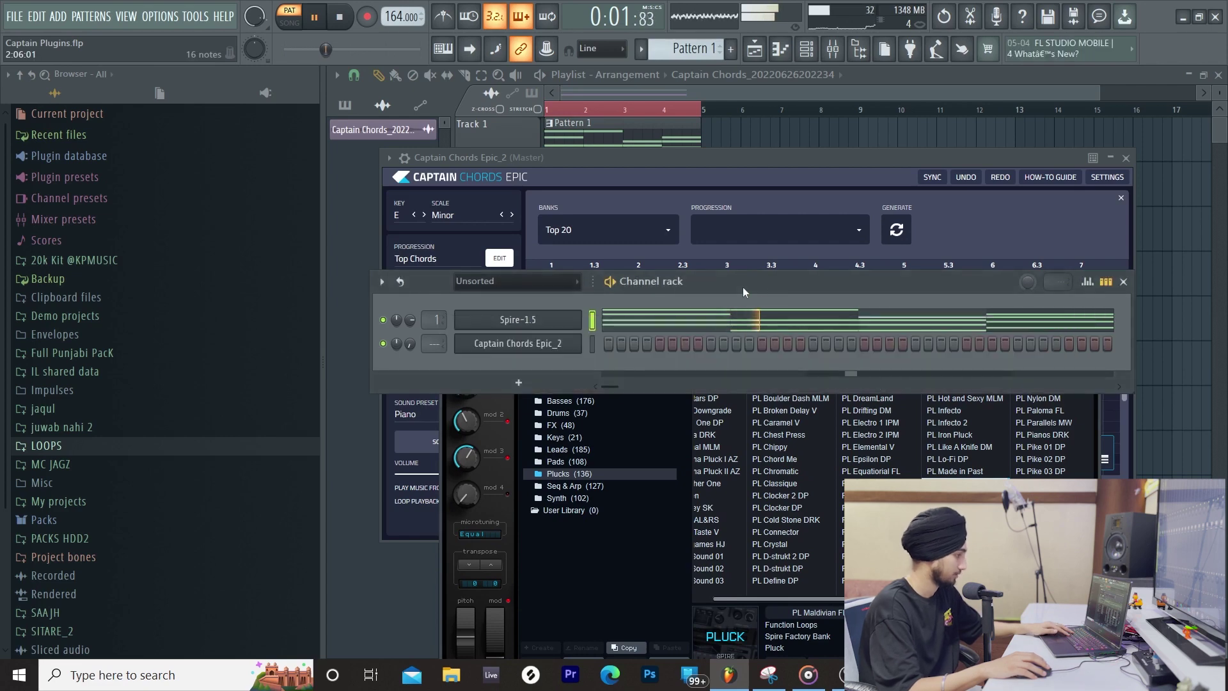
click(764, 320)
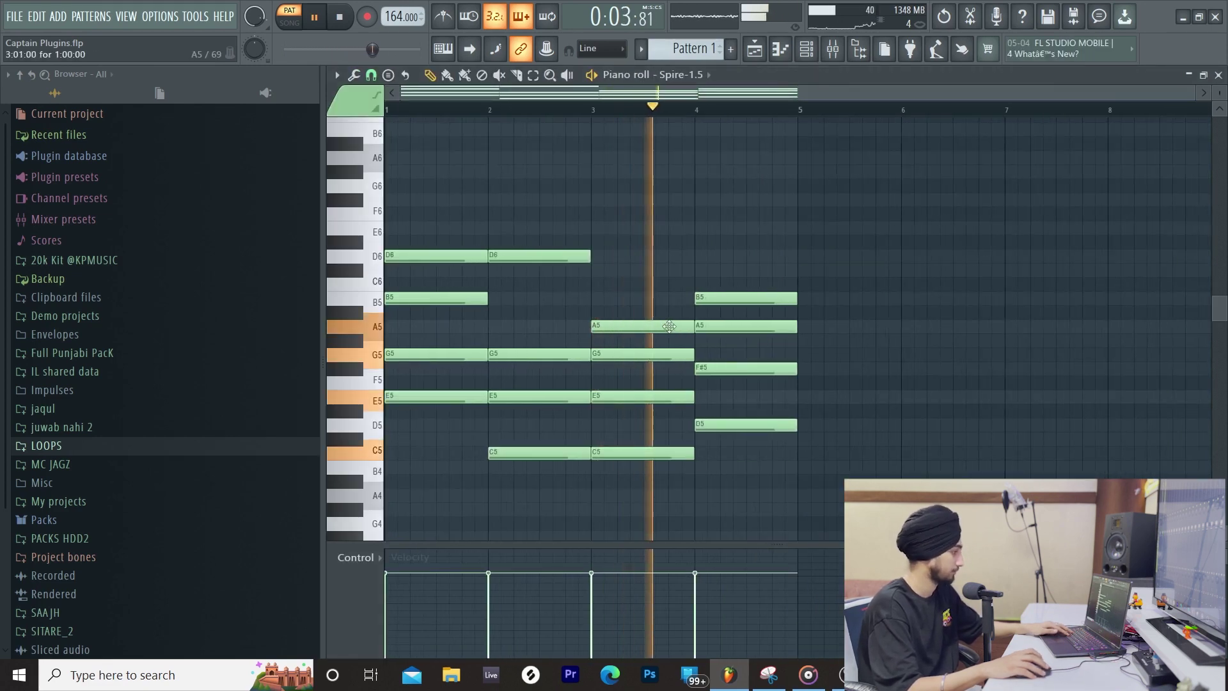
key(space)
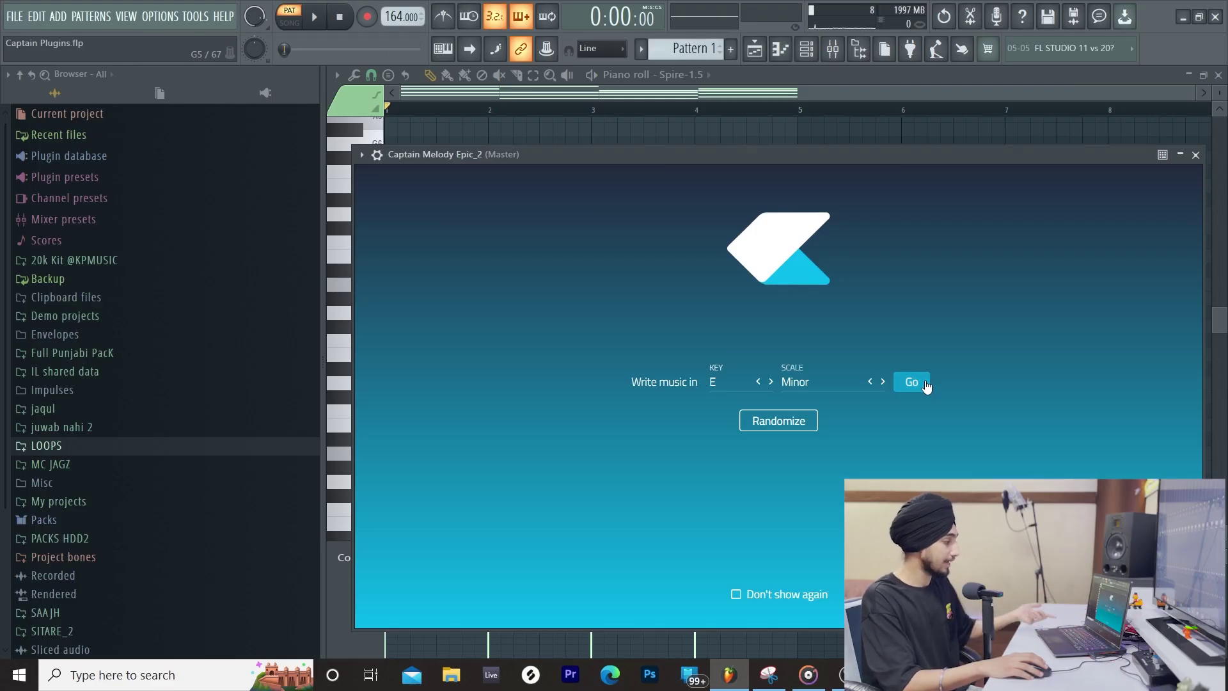
Create an E minor Double-Taps melody idea, place it at bar 1, and play it
click(912, 382)
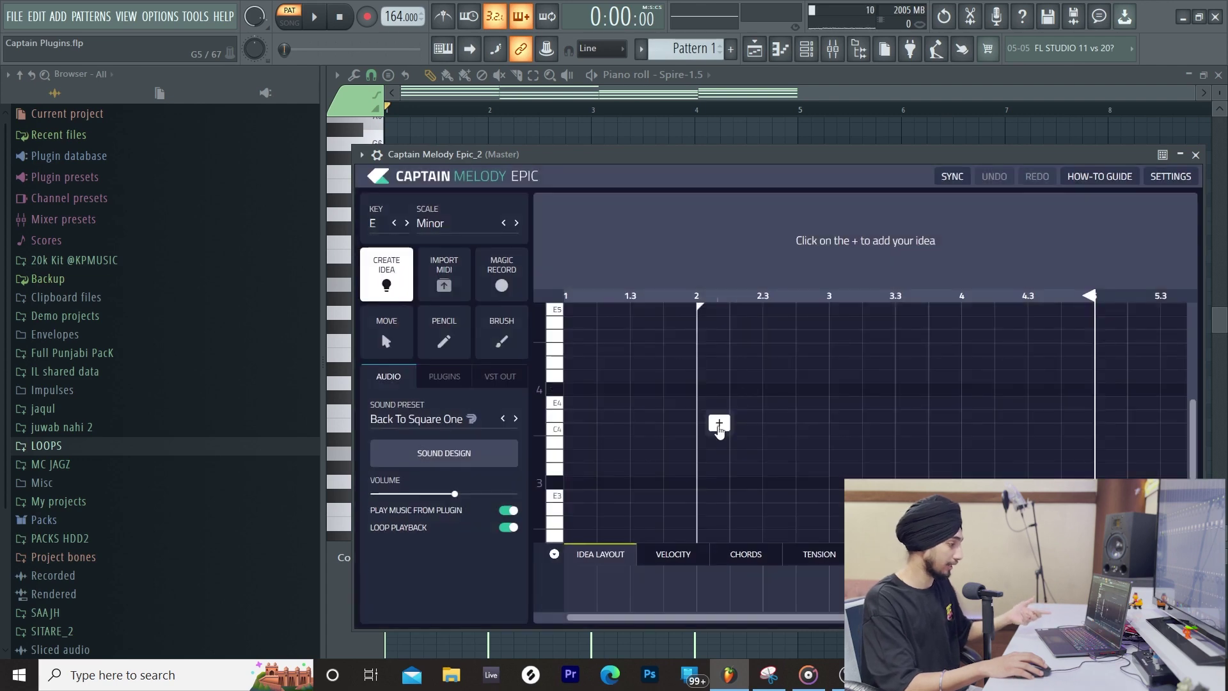
click(719, 426)
drag(675, 324, 580, 339)
key(space)
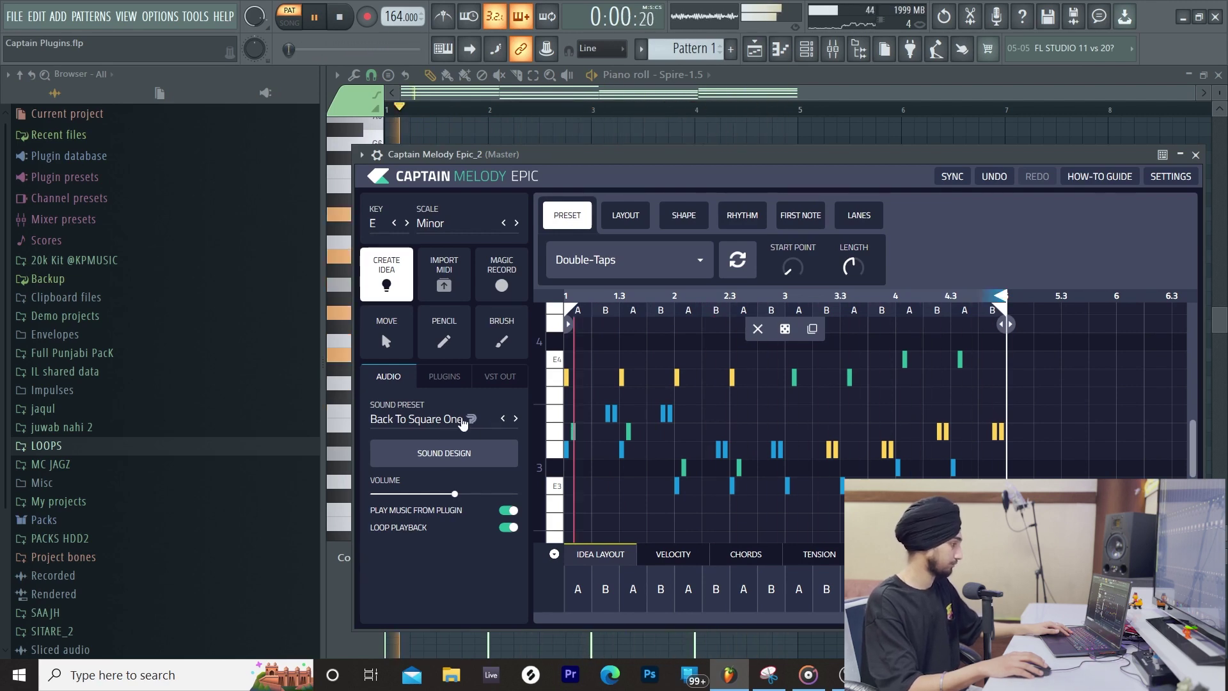
Browse the Strings instruments and set the melody sound to Large String Ensemble
key(space)
click(463, 423)
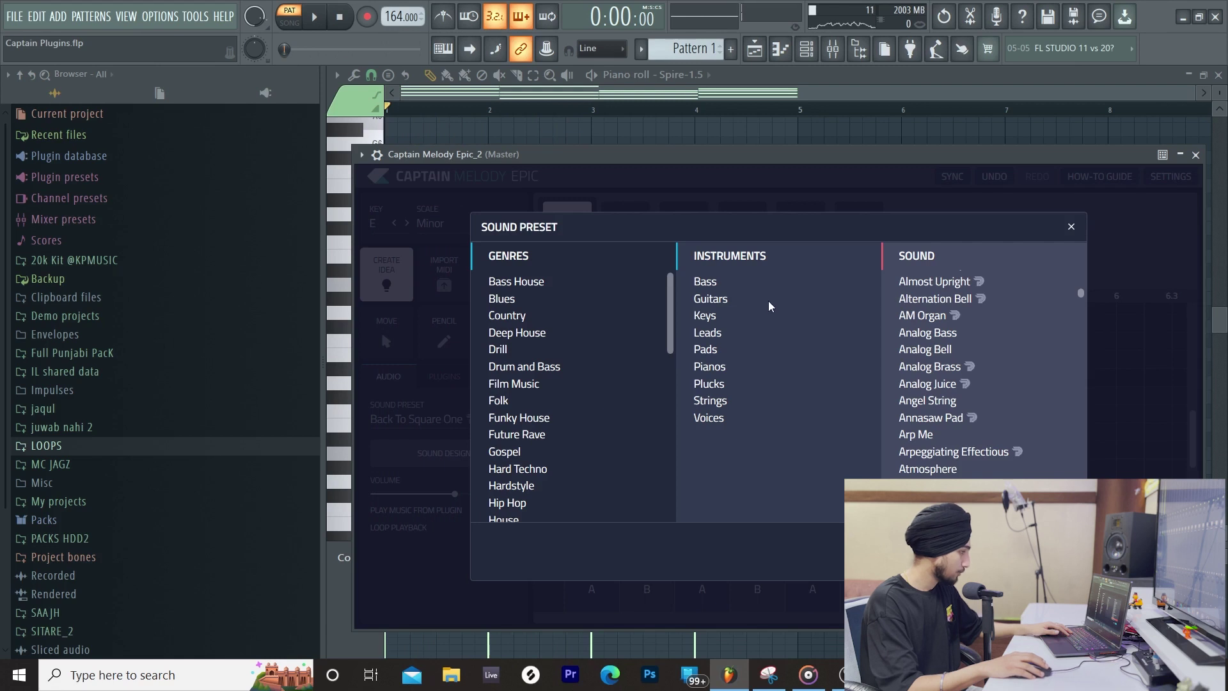
click(750, 298)
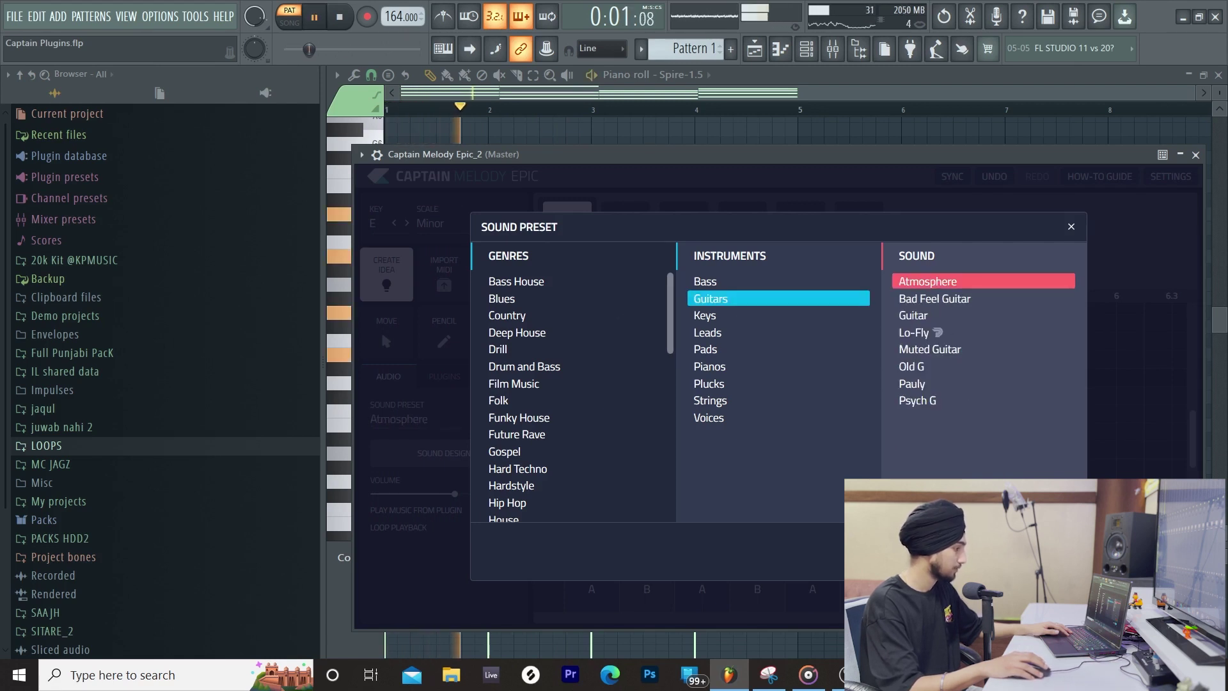
click(739, 408)
click(972, 347)
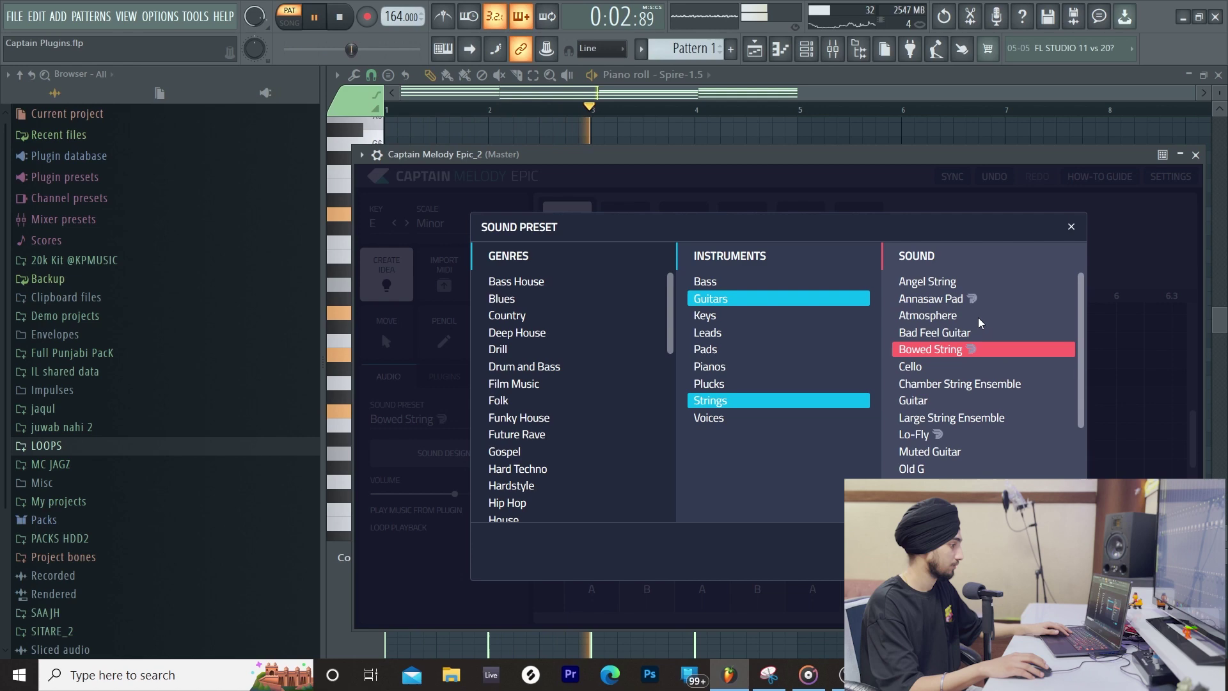
click(982, 417)
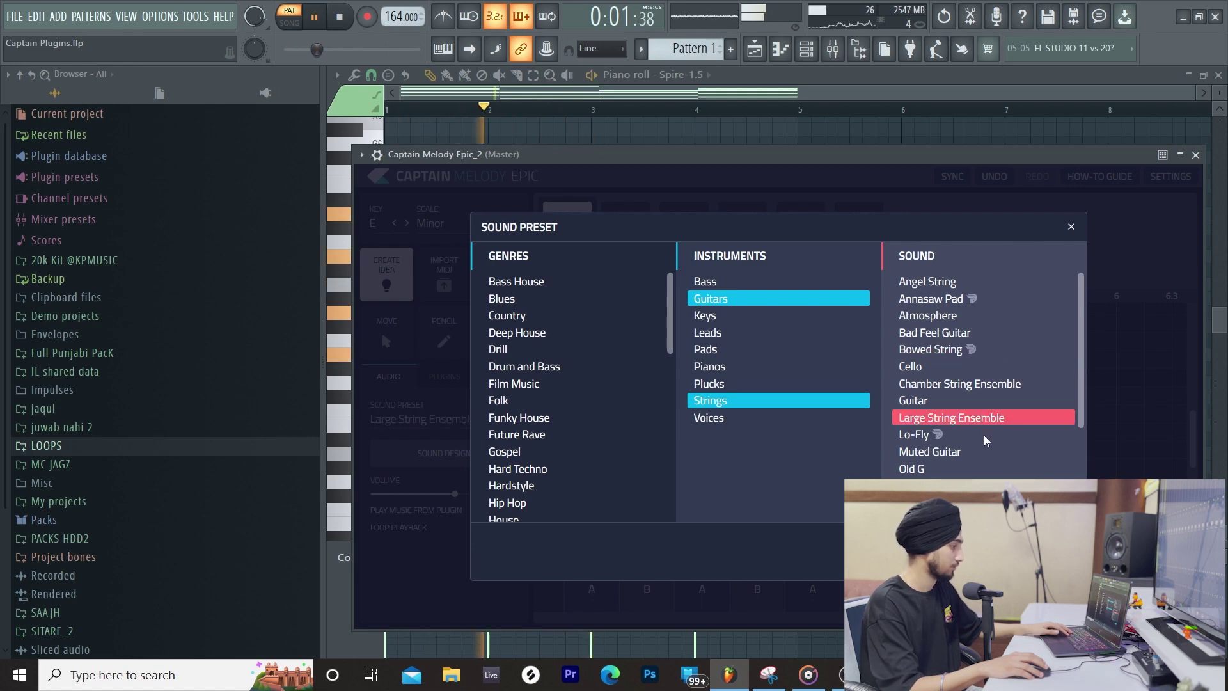
key(Escape)
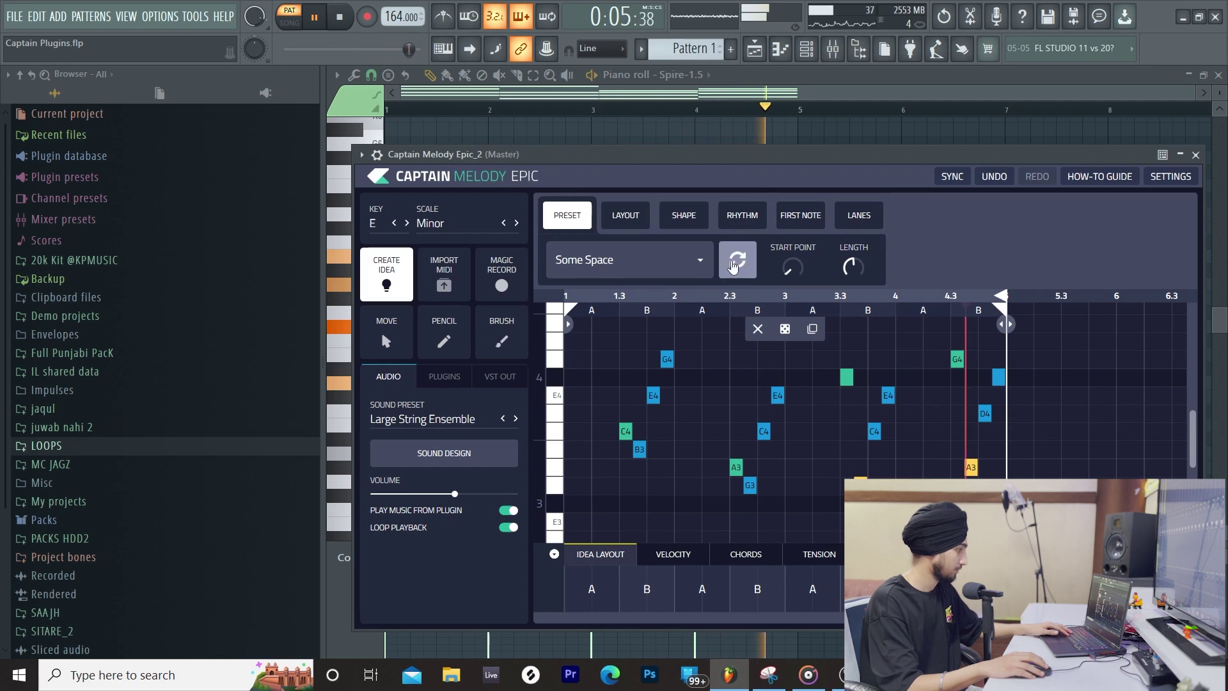
Regenerate the melody idea twice, preview it, and check its four lower-left notes
click(737, 263)
click(738, 264)
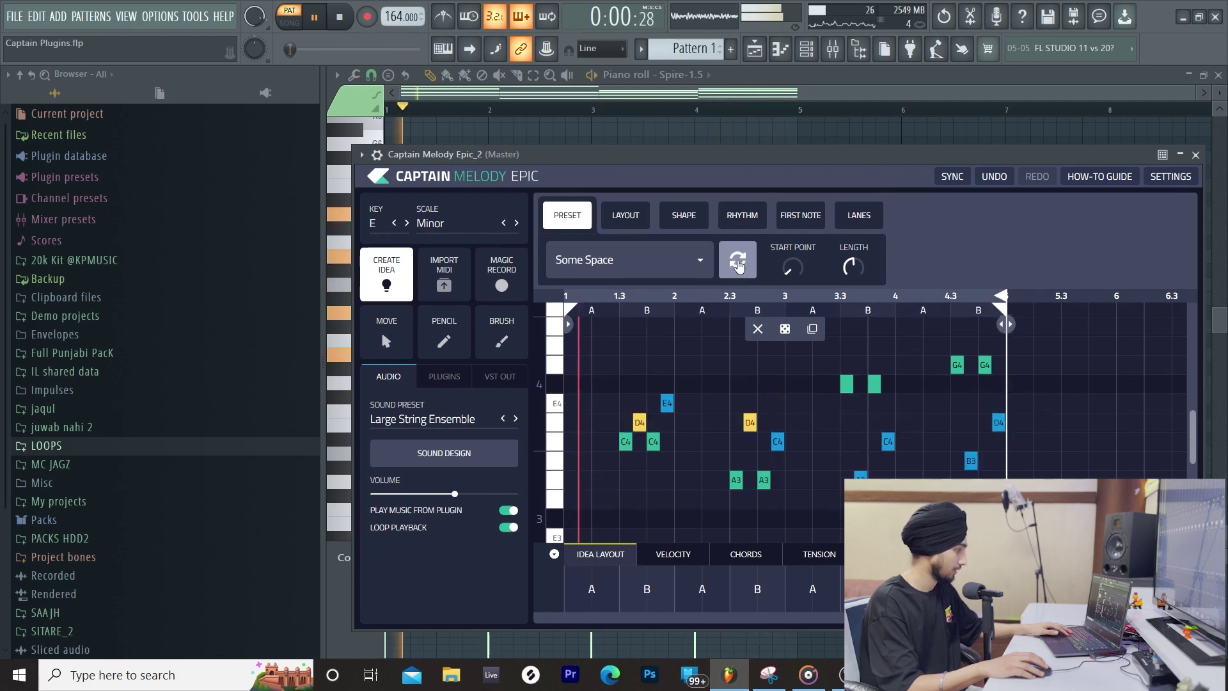
click(737, 264)
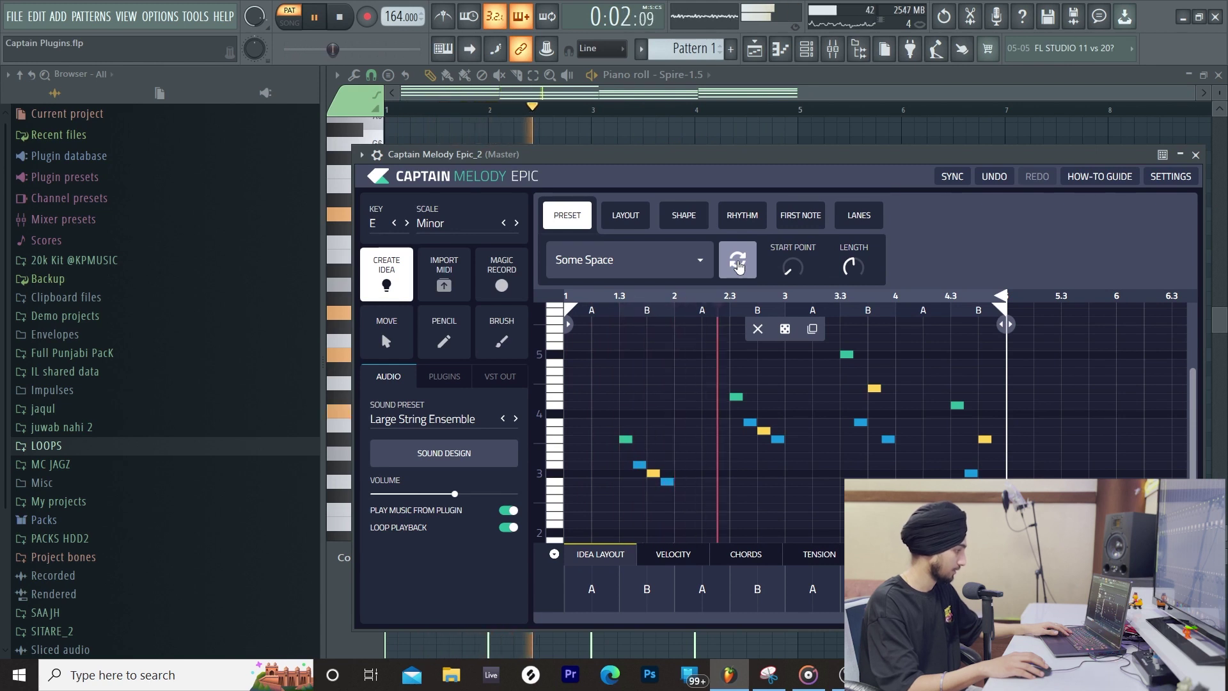
key(space)
drag(617, 404, 703, 517)
click(636, 400)
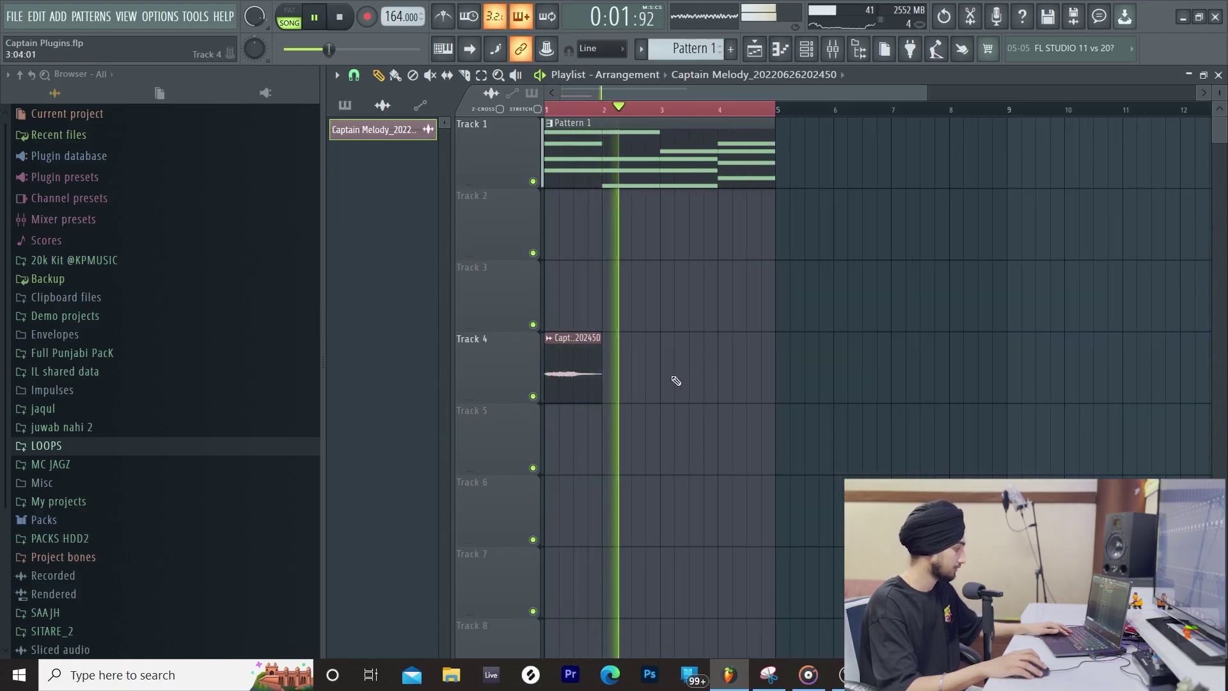
Paste a second copy of the melody clip at bar 3 of Track 4
click(665, 377)
scroll(604, 383, down, 3)
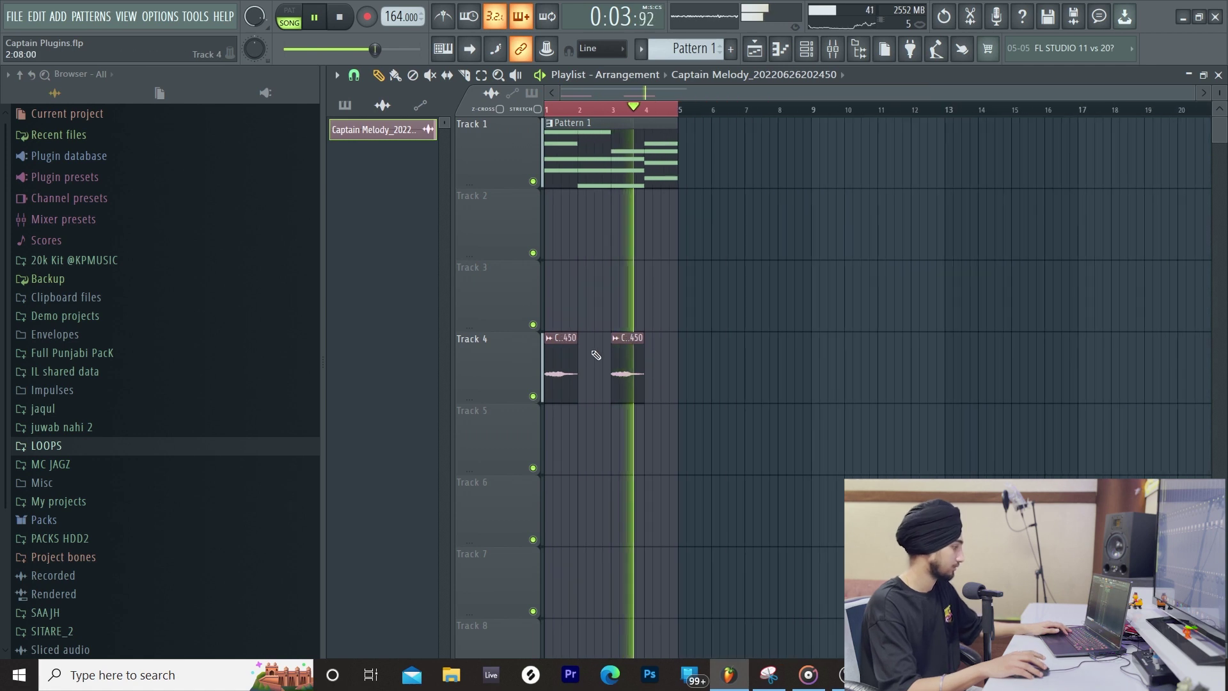
scroll(596, 356, down, 3)
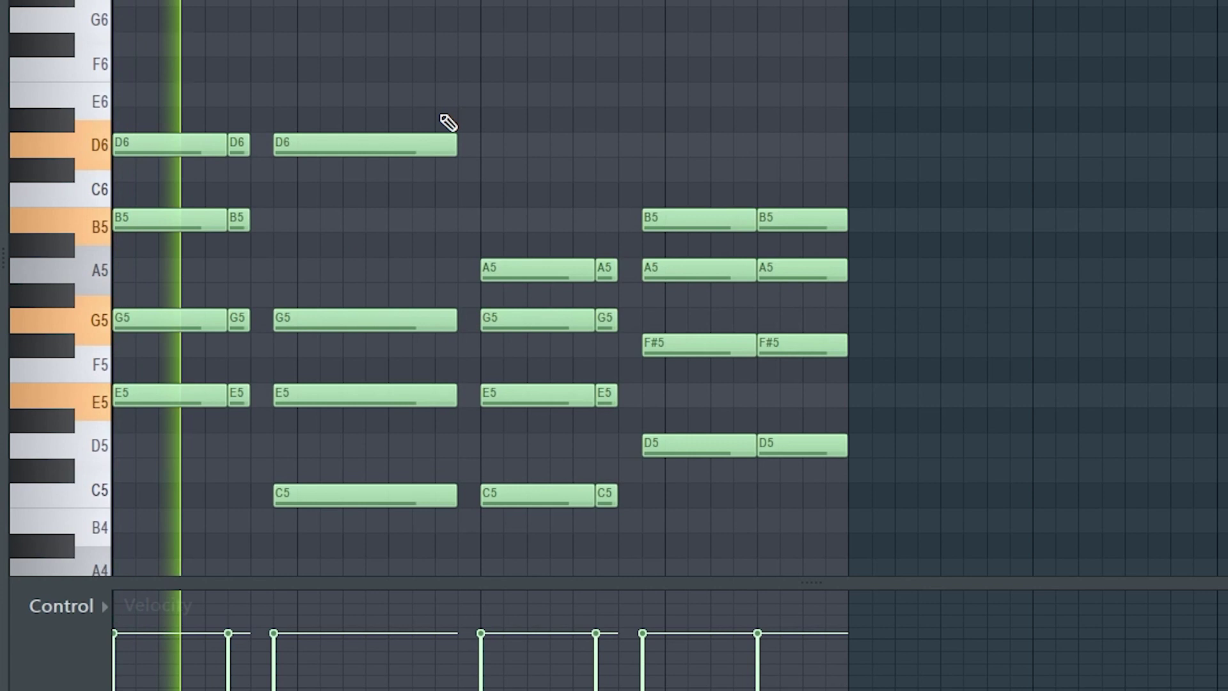
Load Vintage Snare 9 into the channel rack and shorten Analog Kick 10's long C5 note
scroll(437, 125, down, 2)
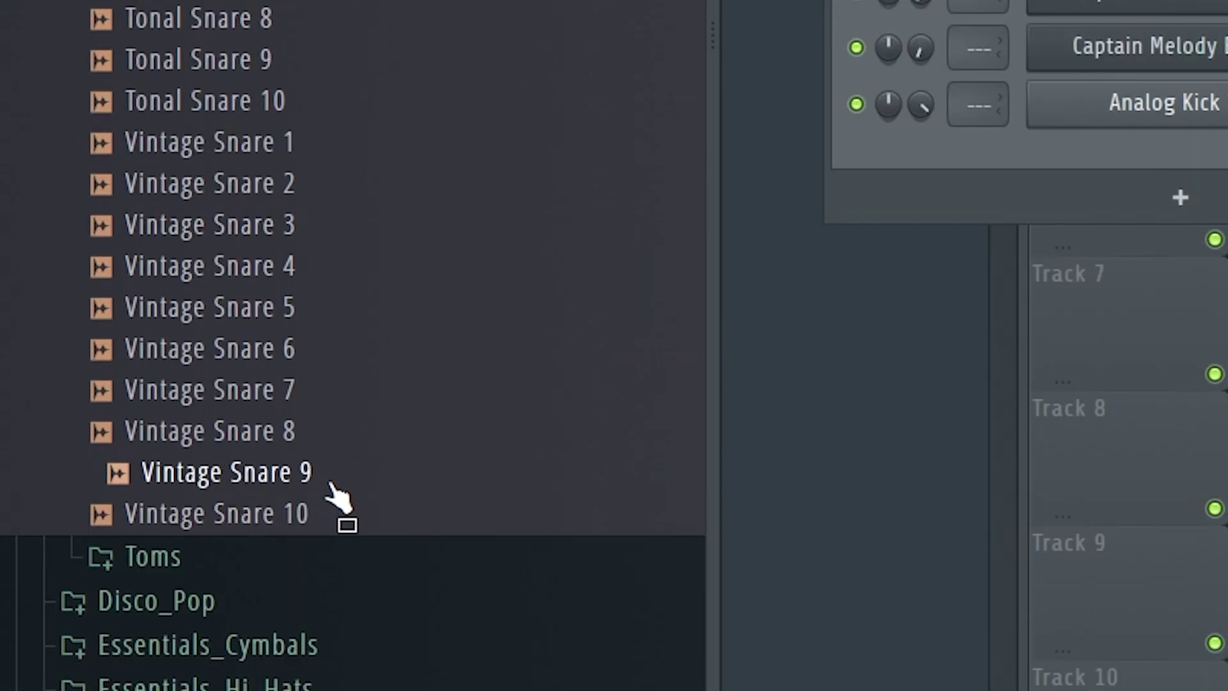
drag(334, 493, 1206, 170)
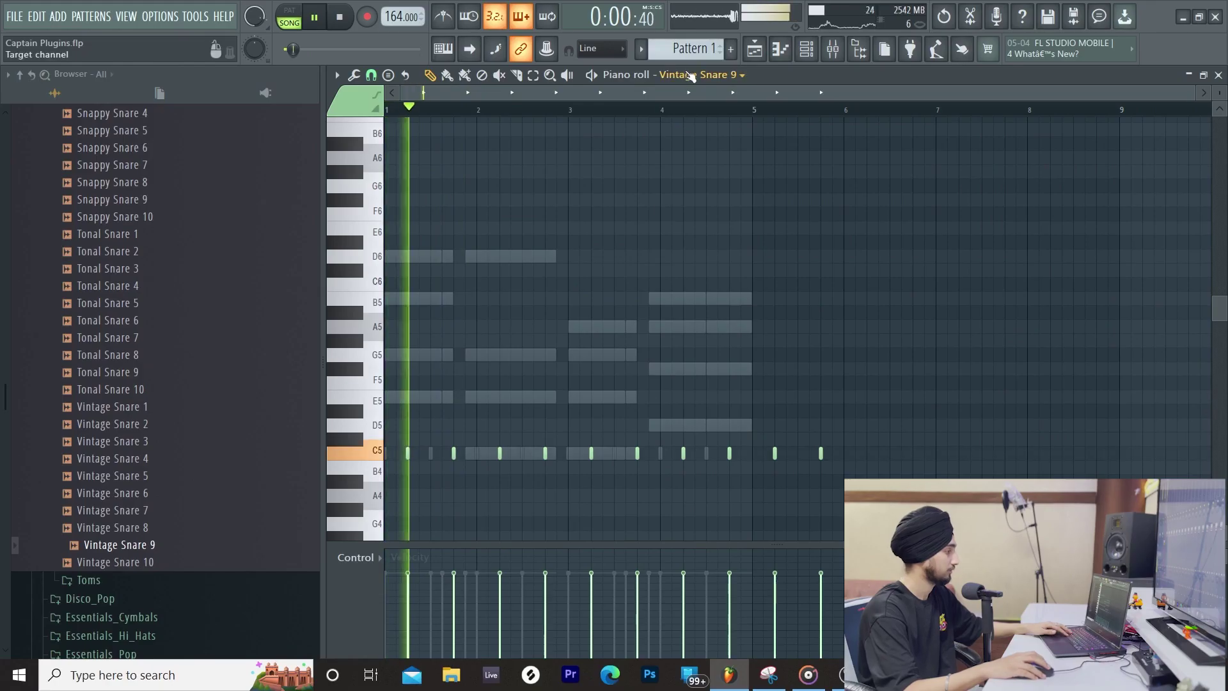
click(701, 75)
click(709, 172)
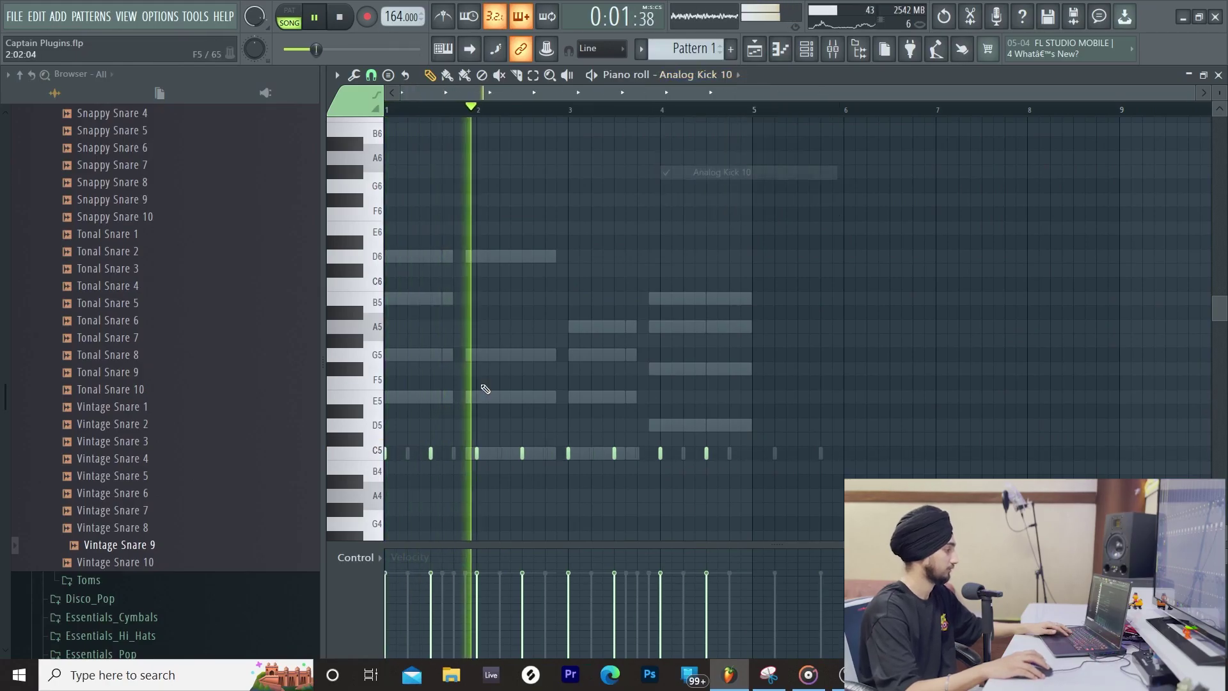
click(555, 454)
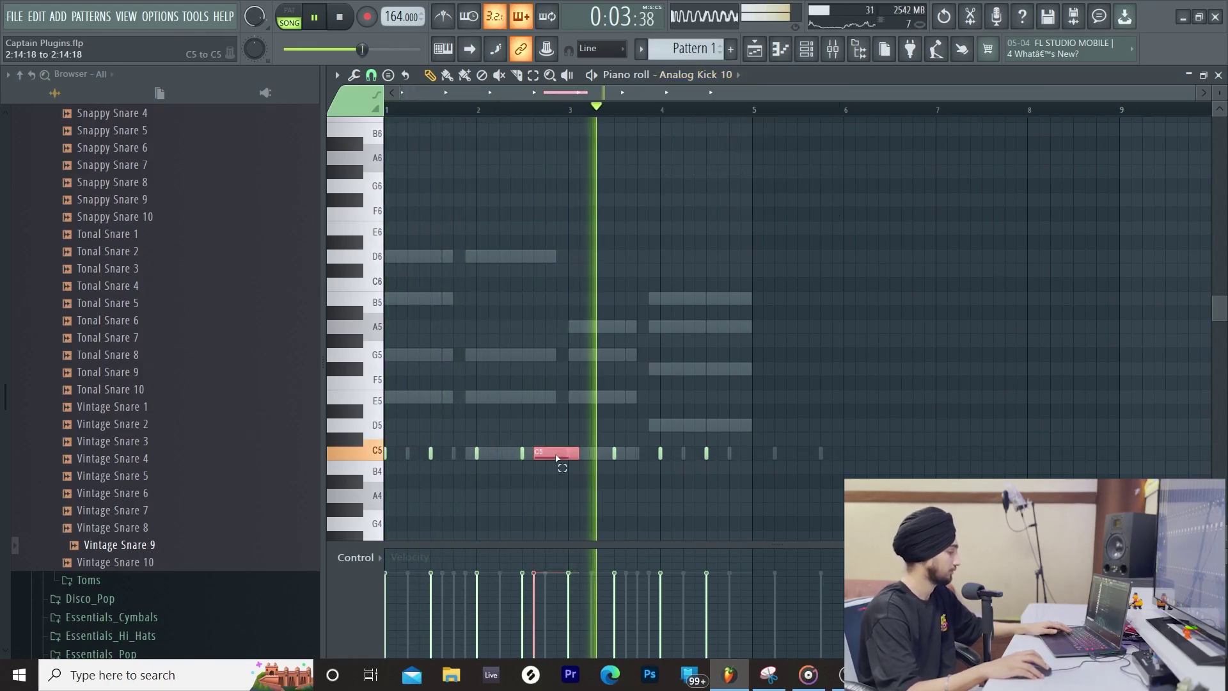
drag(578, 452, 543, 453)
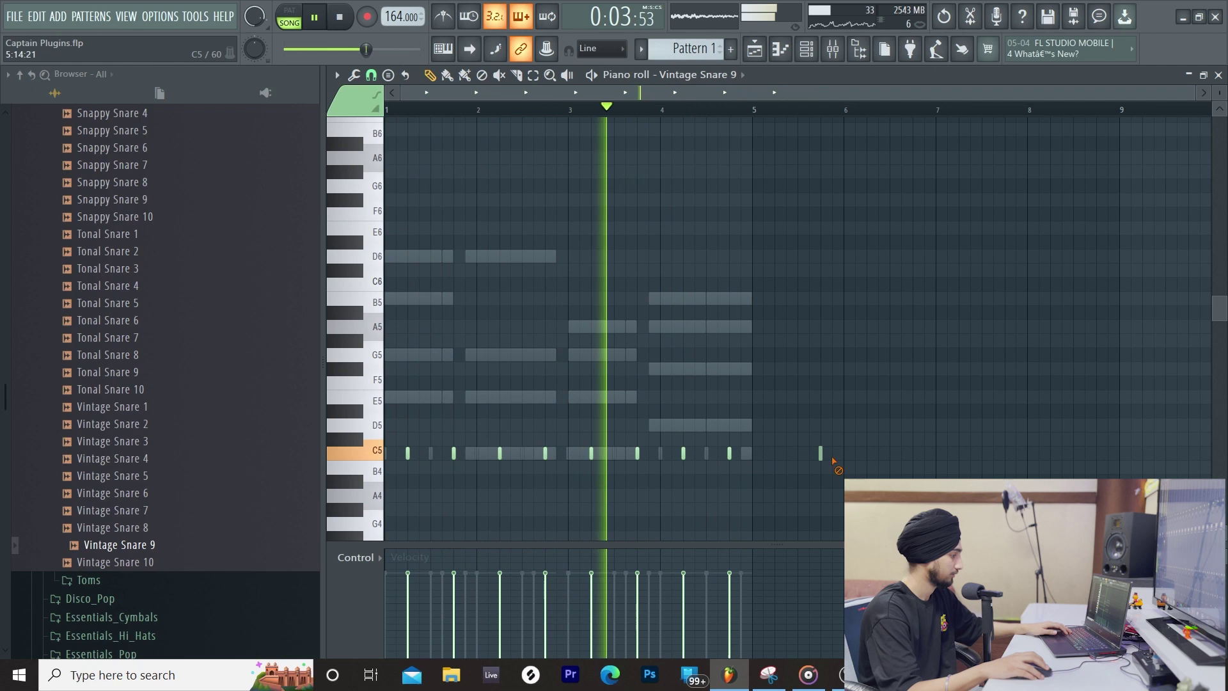
scroll(799, 462, up, 2)
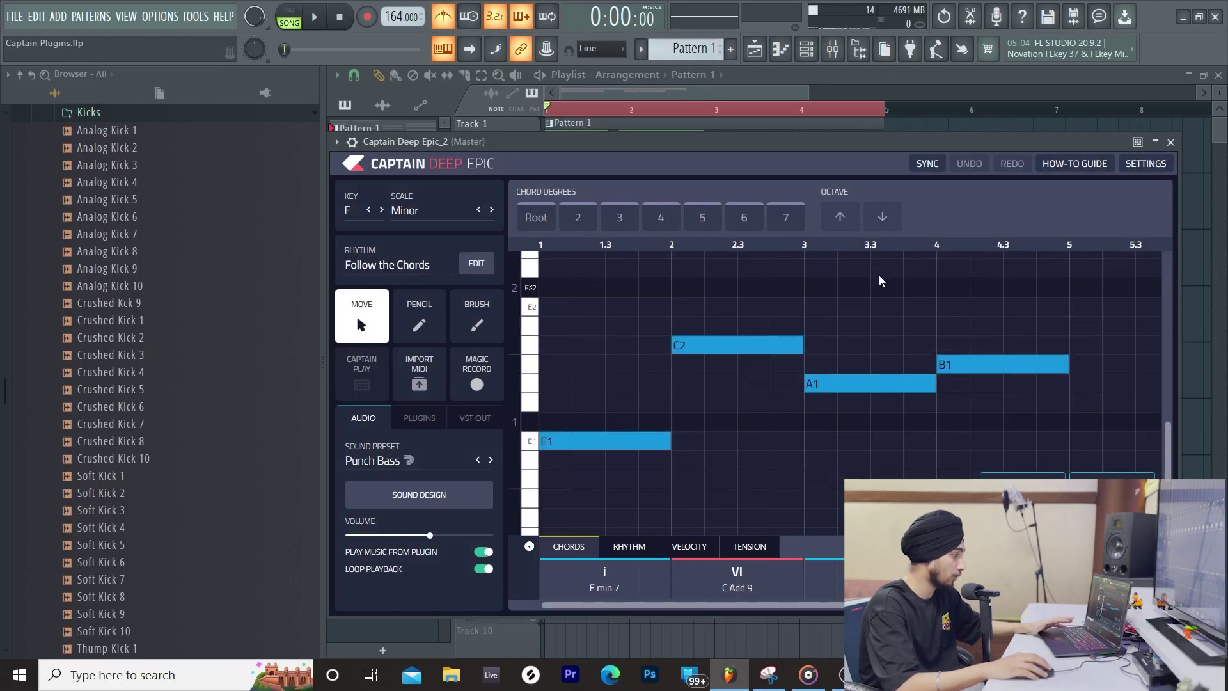
Select all four bass notes and drop them an octave to E0, C1, A0, B0
key(space)
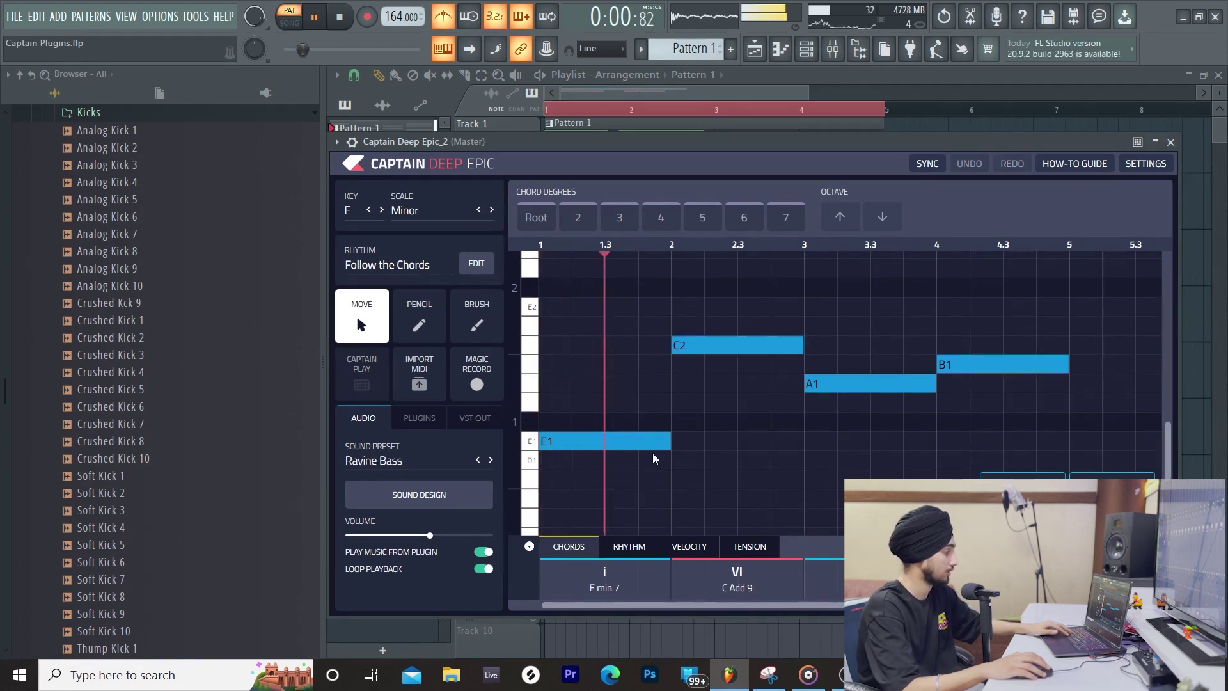
drag(1013, 283, 636, 444)
key(space)
click(882, 217)
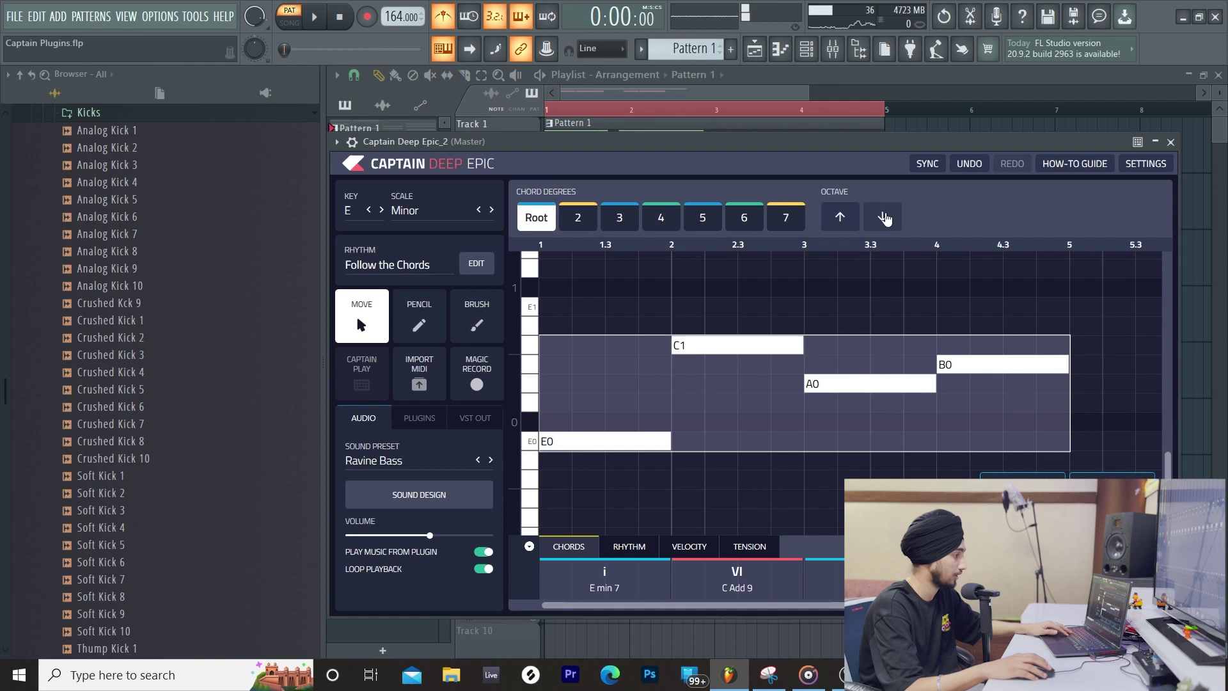
key(space)
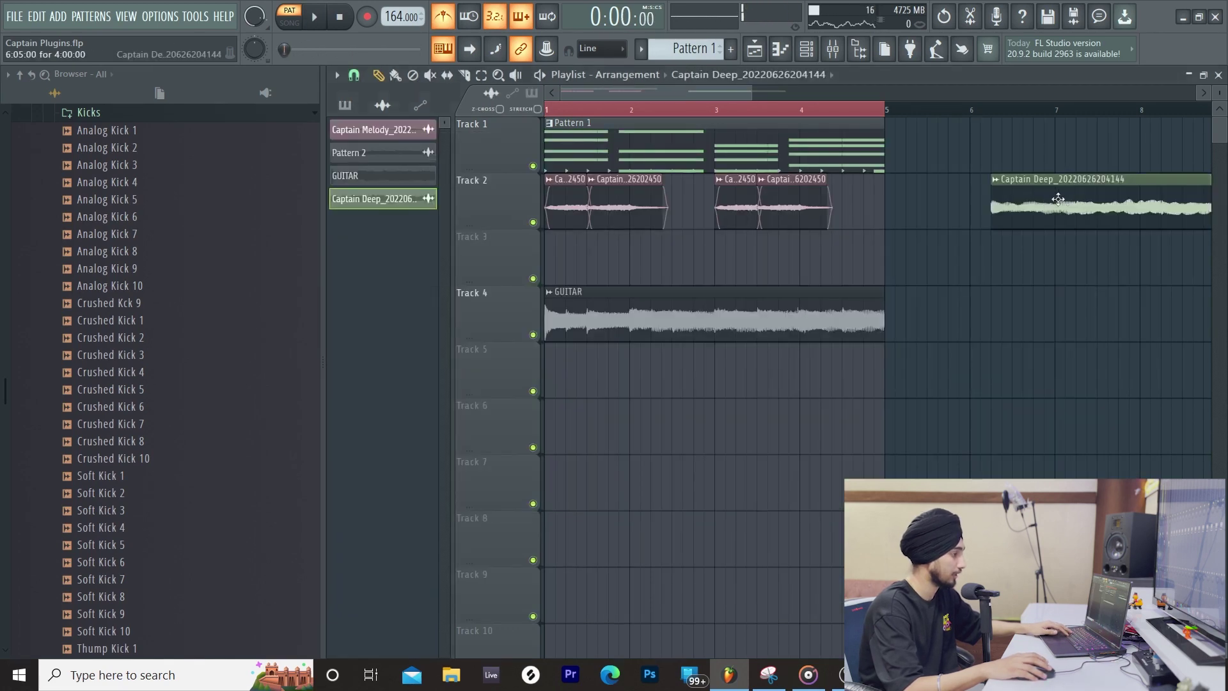
Place the bass clip in the playlist and load Captain Deep Epic's Good for 140 BPM rhythm bank
drag(1064, 247, 631, 410)
double_click(631, 409)
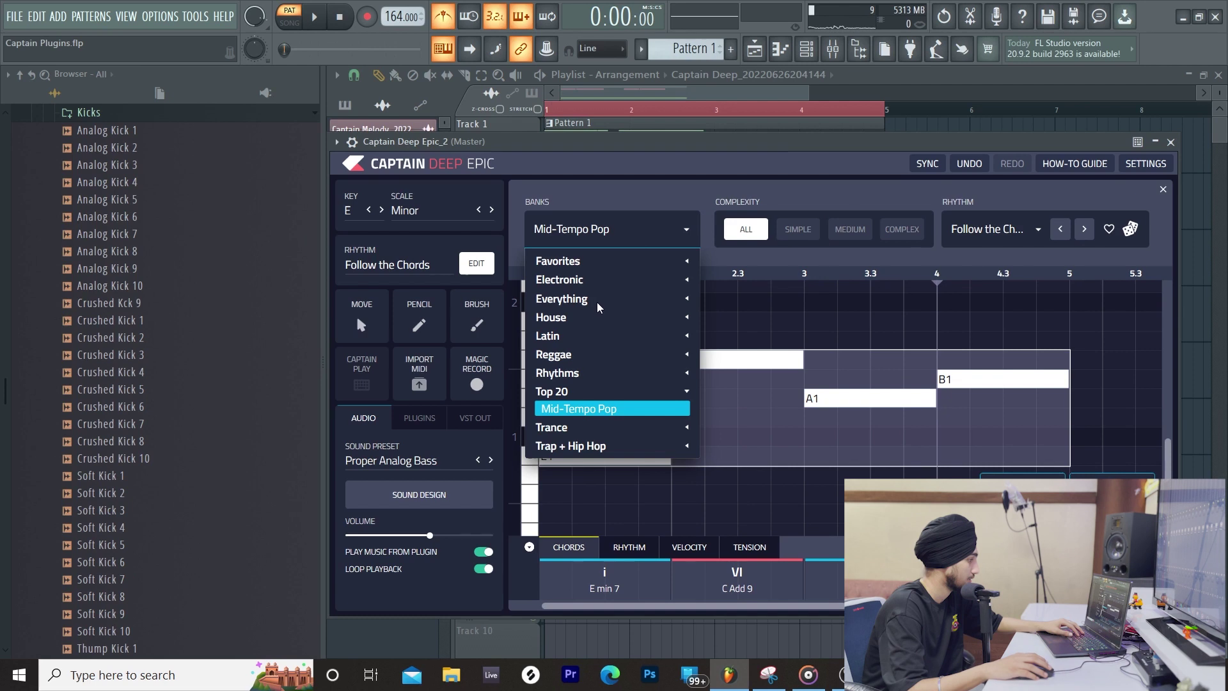
click(598, 301)
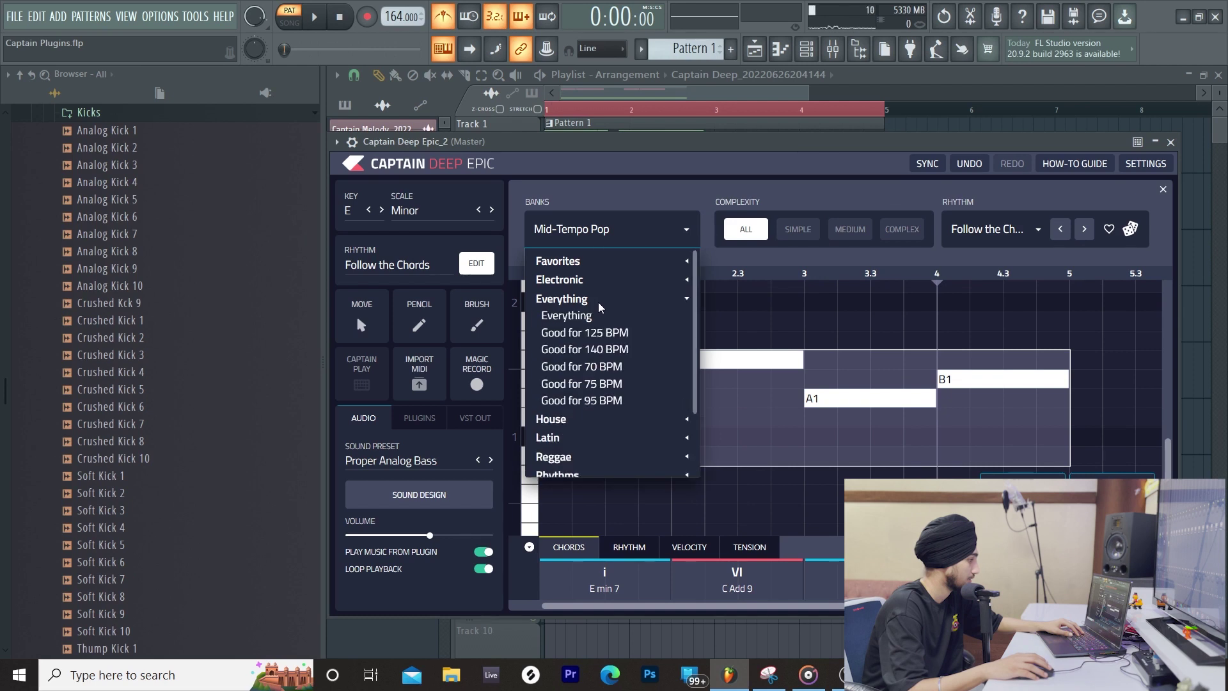
click(619, 351)
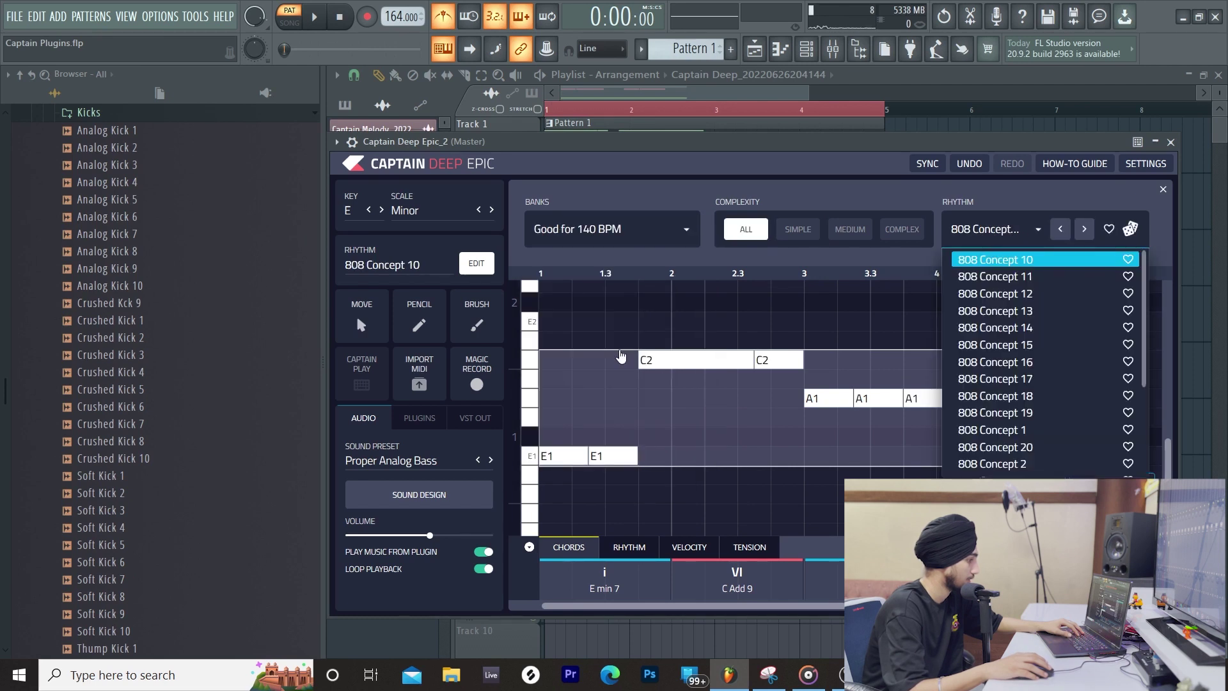
key(space)
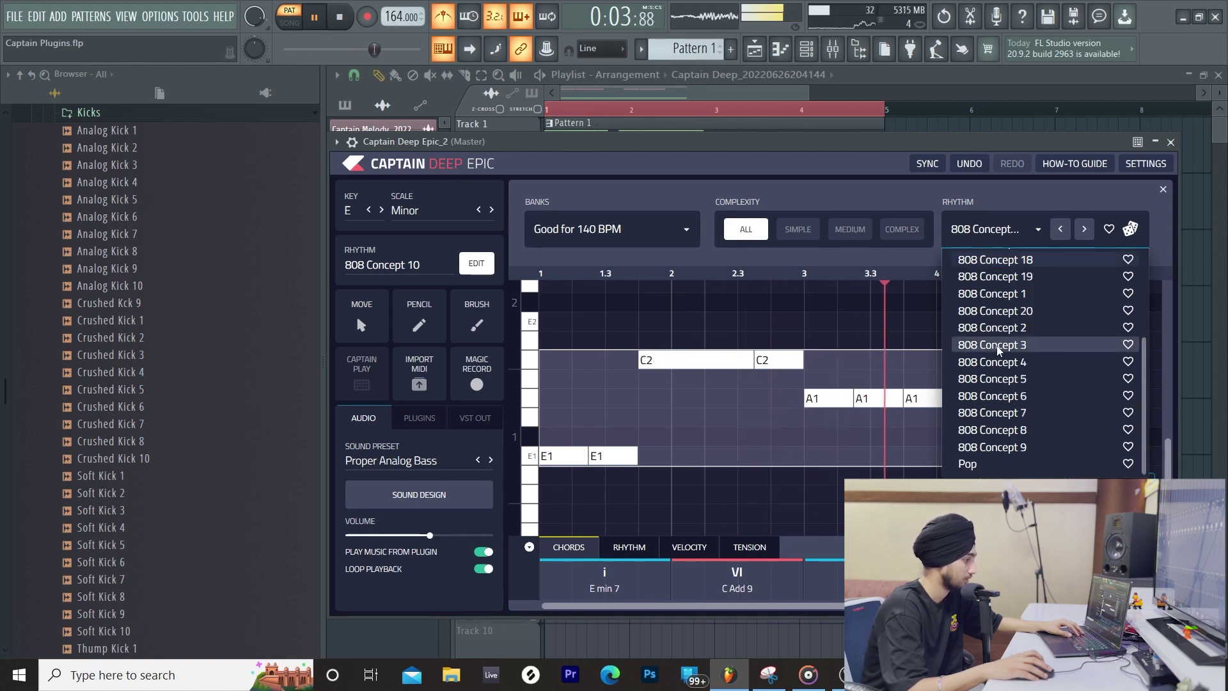
key(space)
Switch the bass to the Pop rhythm and audition it
scroll(985, 416, down, 3)
click(968, 463)
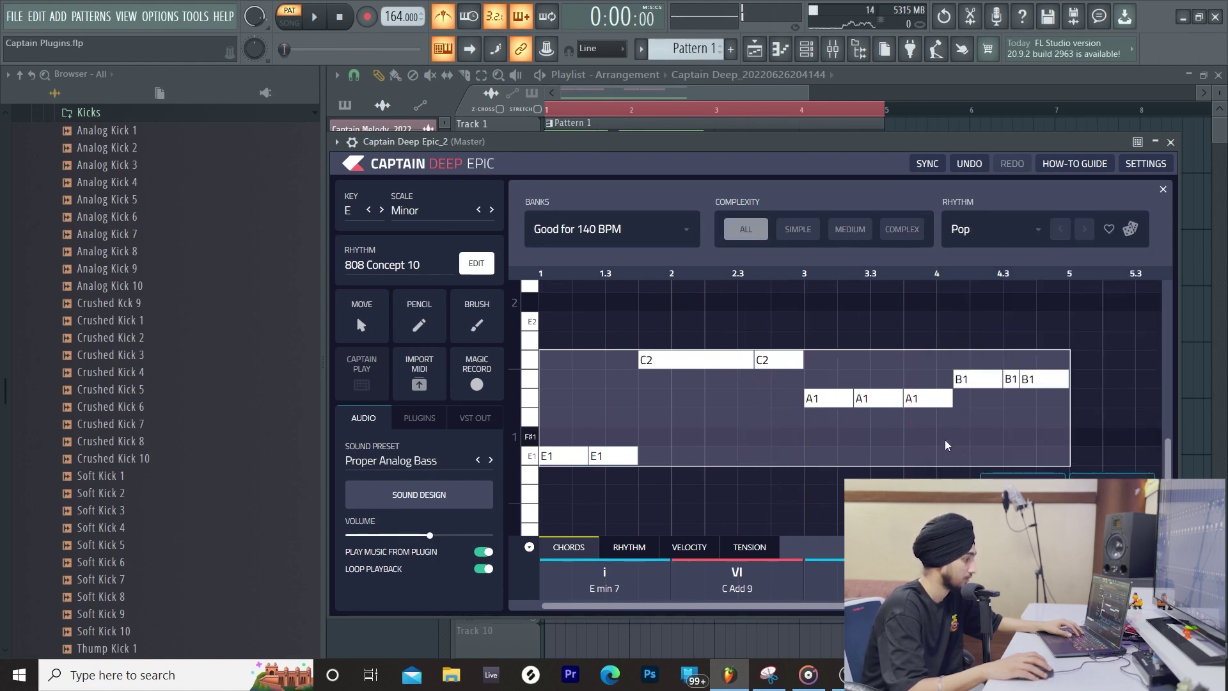
key(space)
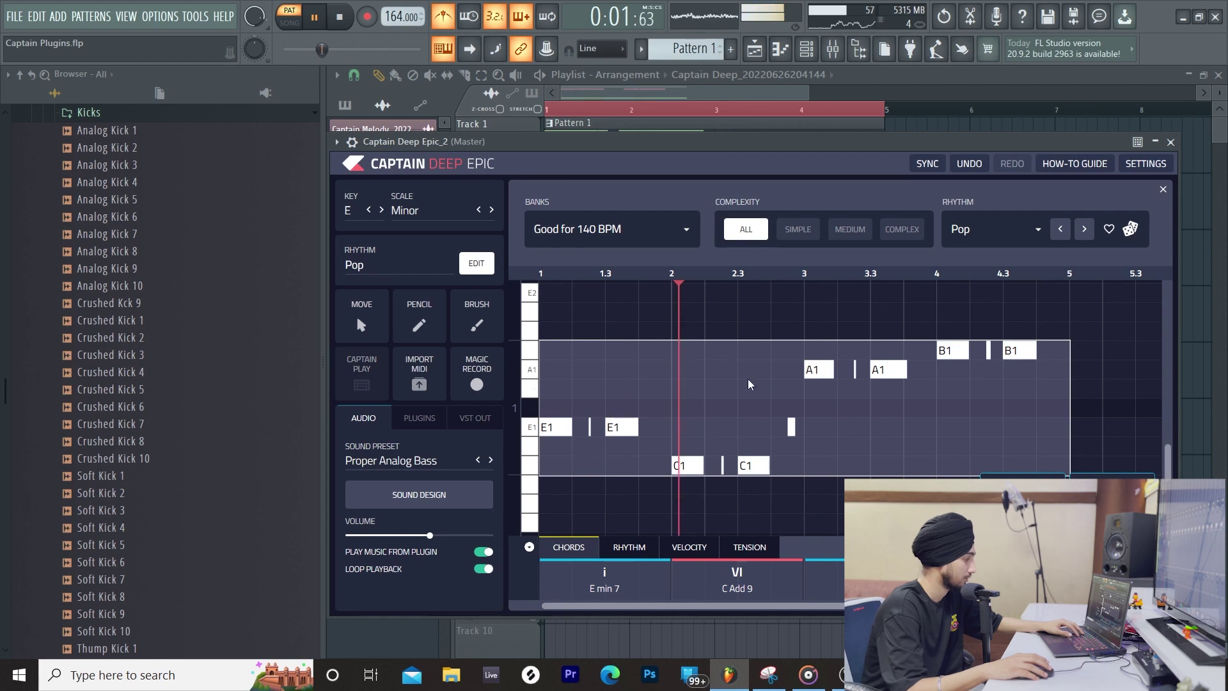
key(space)
Raise all bass pattern notes an octave, audition them, and show the channel rack
drag(1033, 314, 558, 483)
click(839, 219)
key(space)
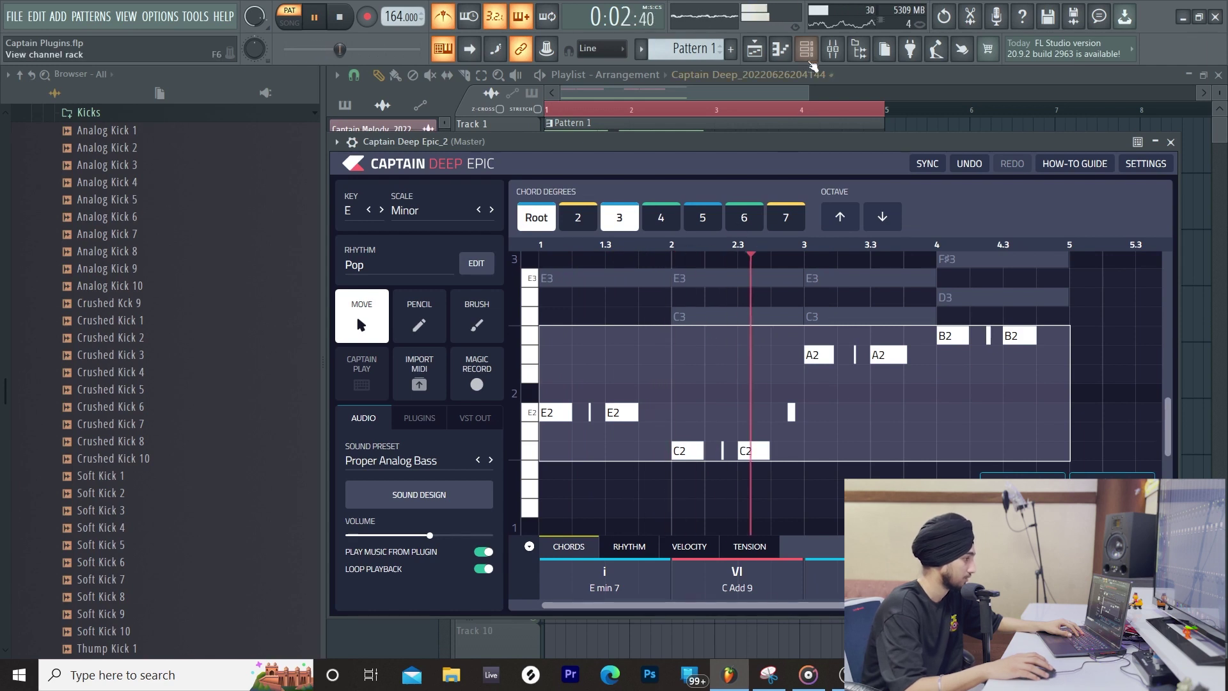
key(F6)
key(space)
key(space)
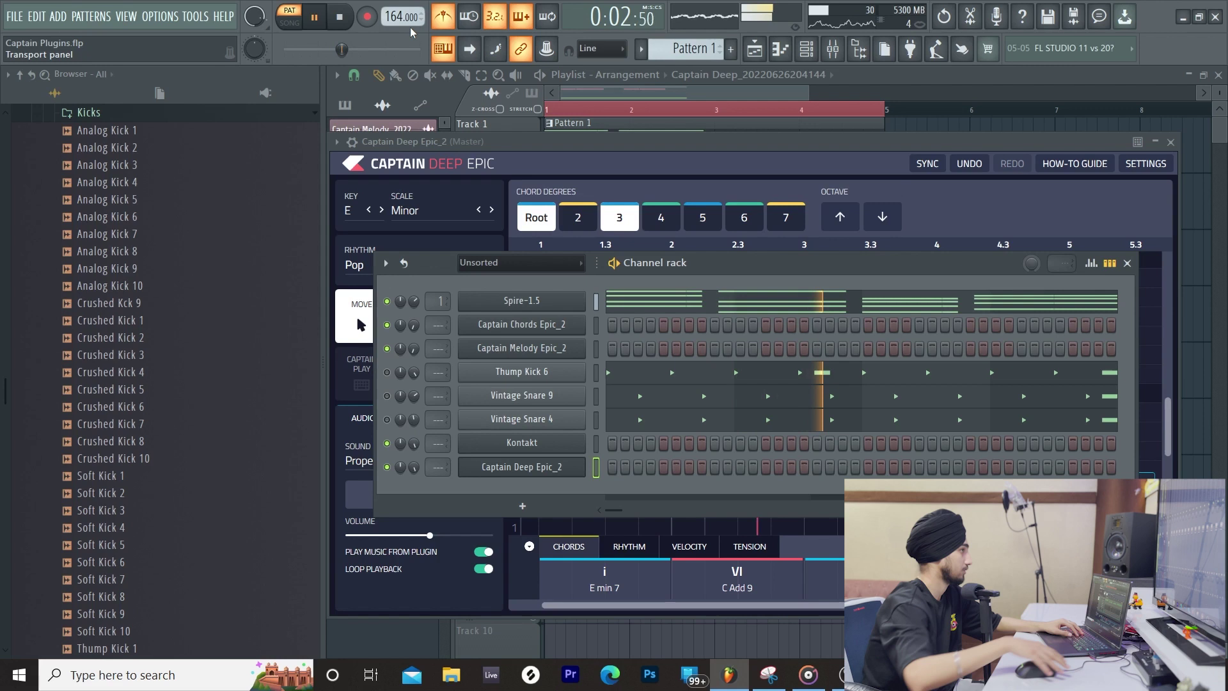
Turn off the metronome and audition the bass line's final A and B notes
click(444, 25)
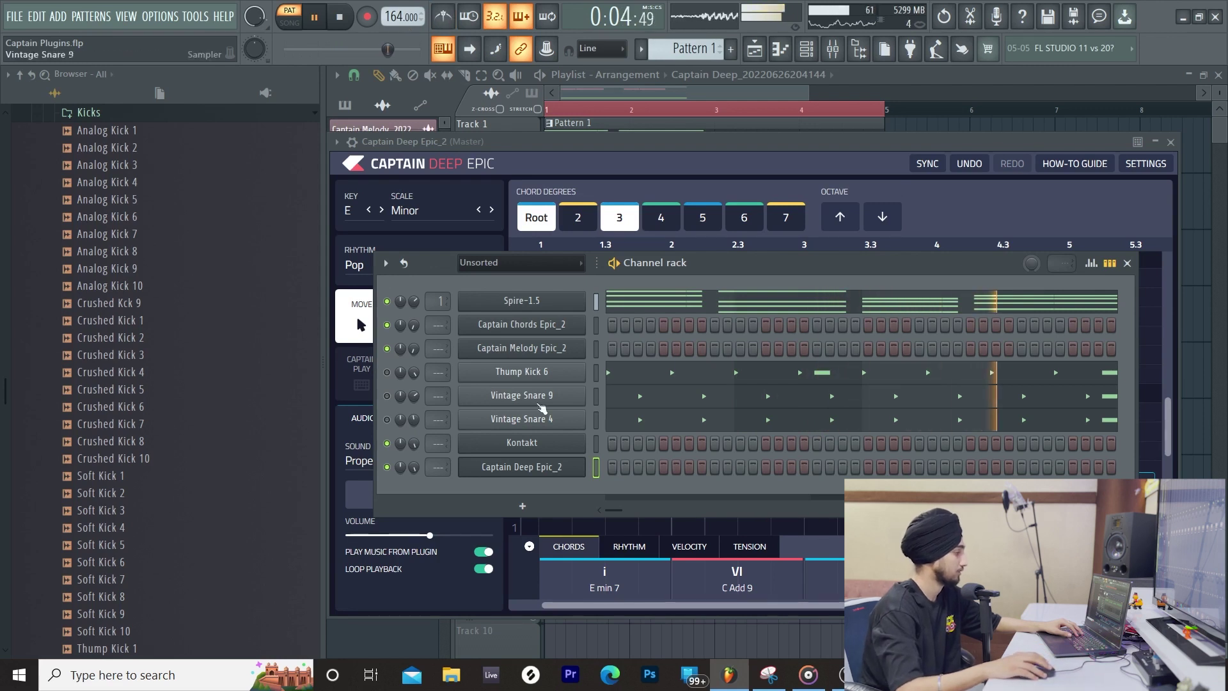
click(742, 163)
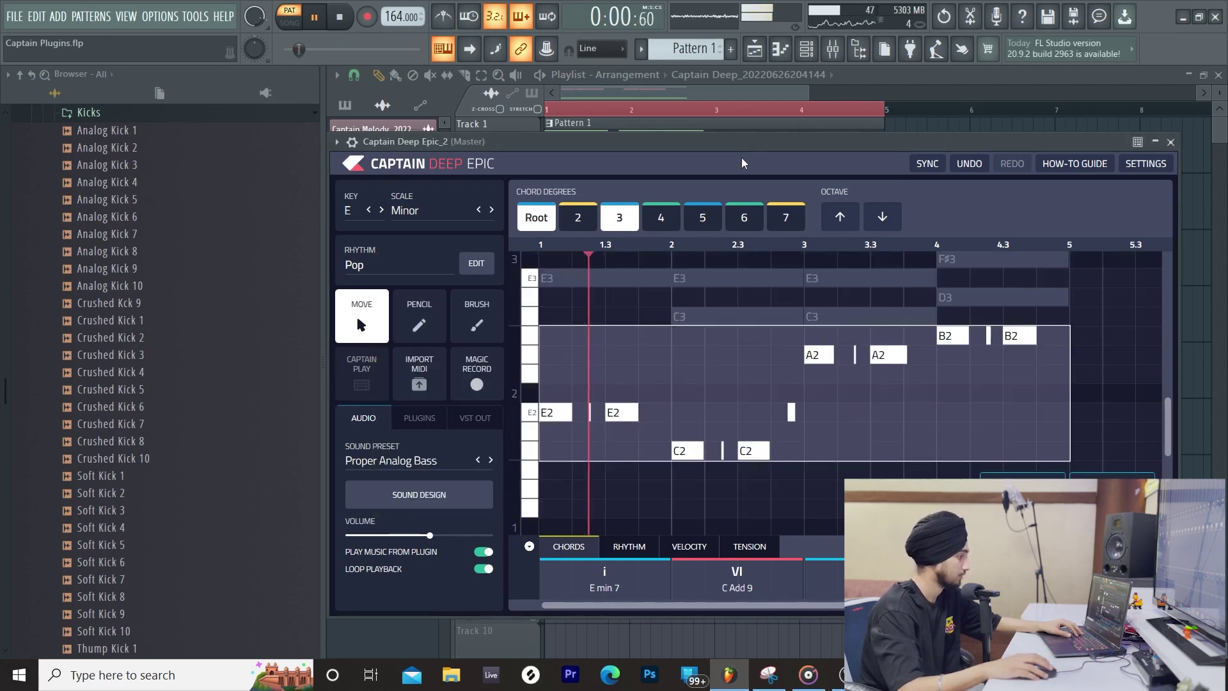
key(space)
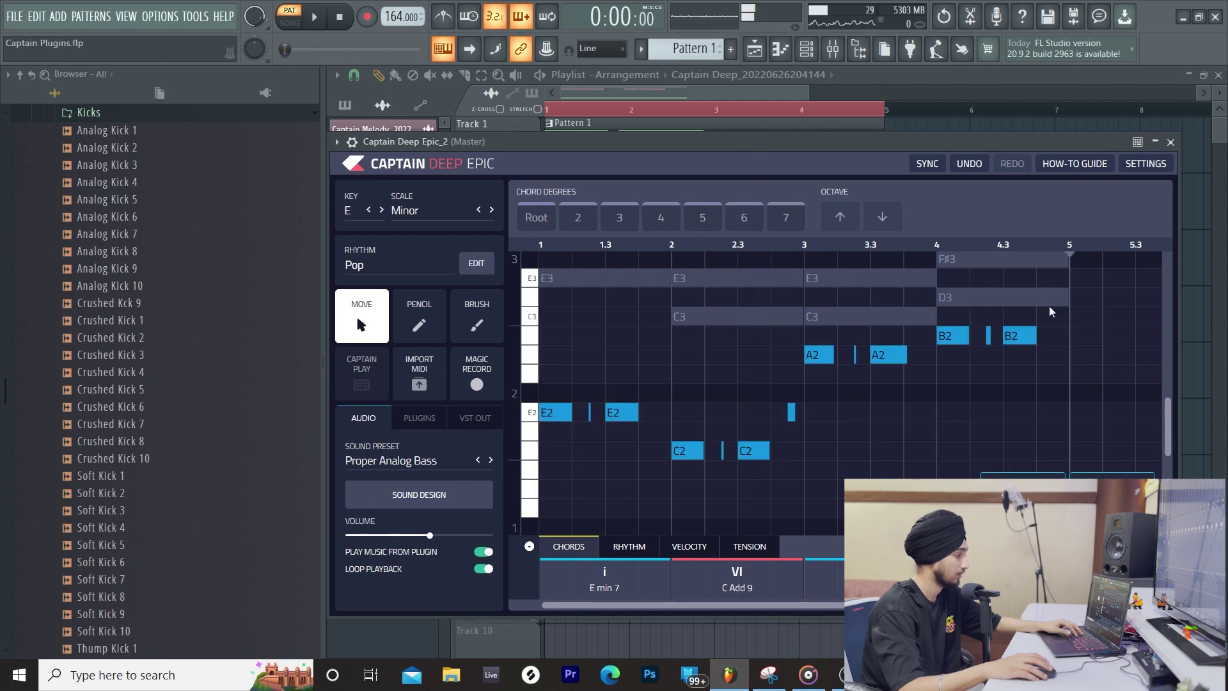
drag(1043, 296, 816, 488)
scroll(816, 487, down, 1)
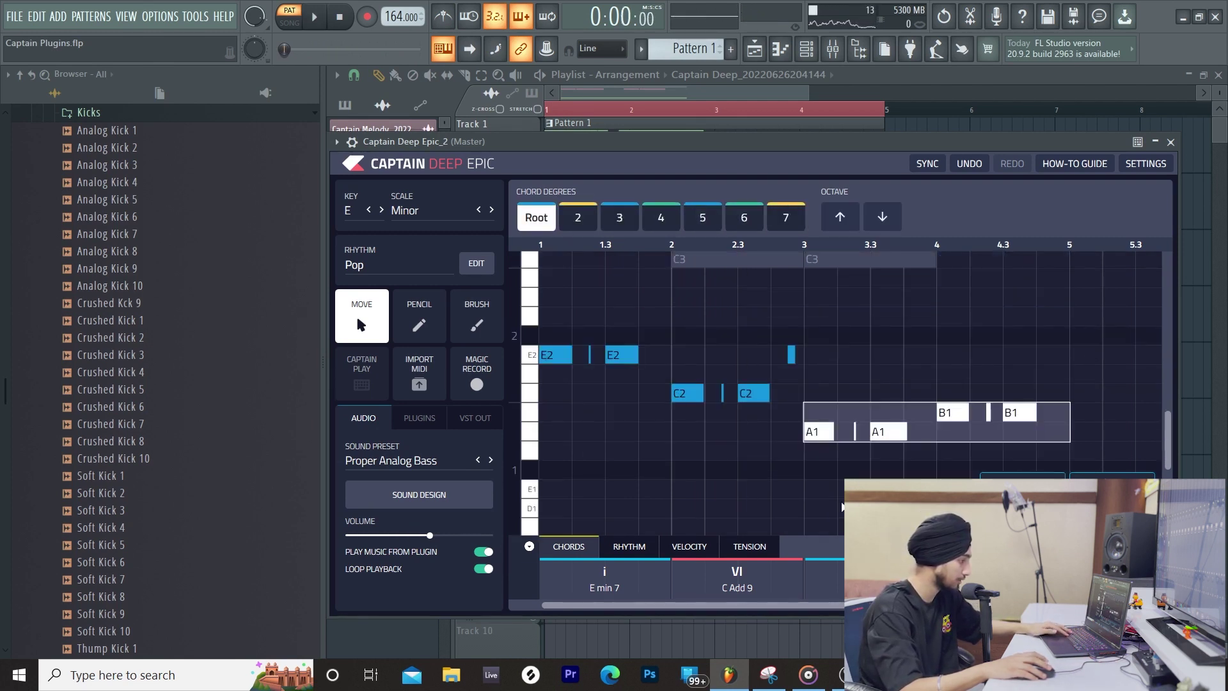
key(space)
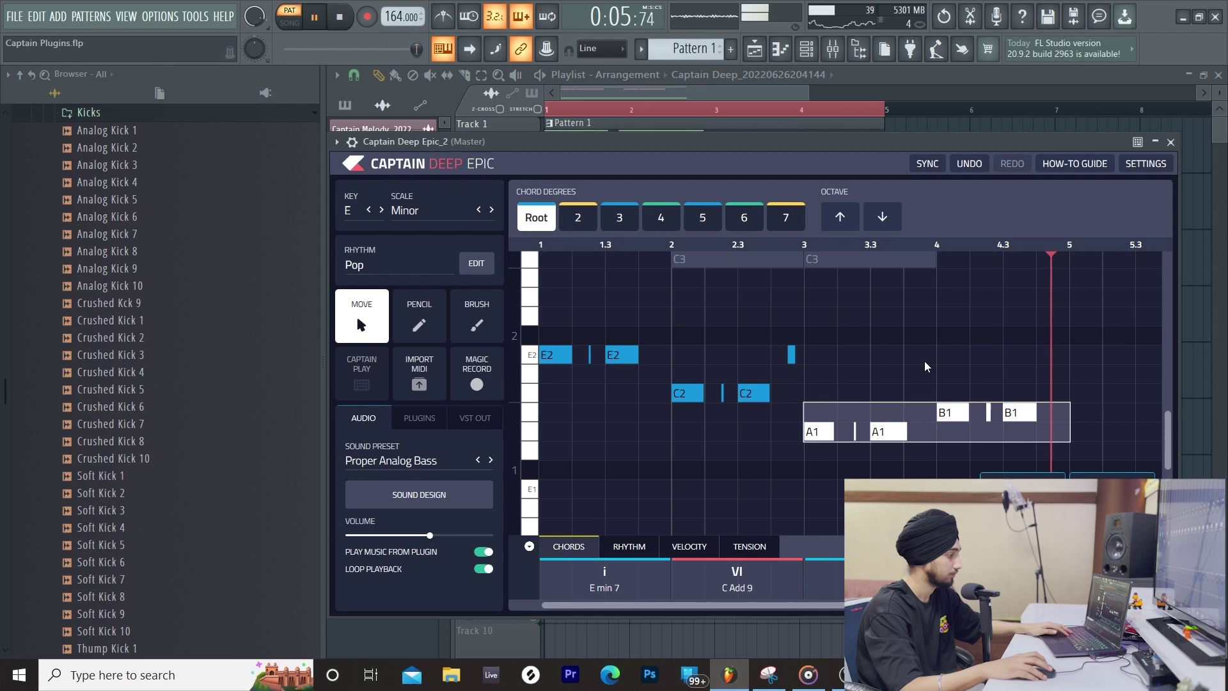
Add a short repeated B1 note at the end of bar 4 and audition the bass line
click(1036, 409)
key(space)
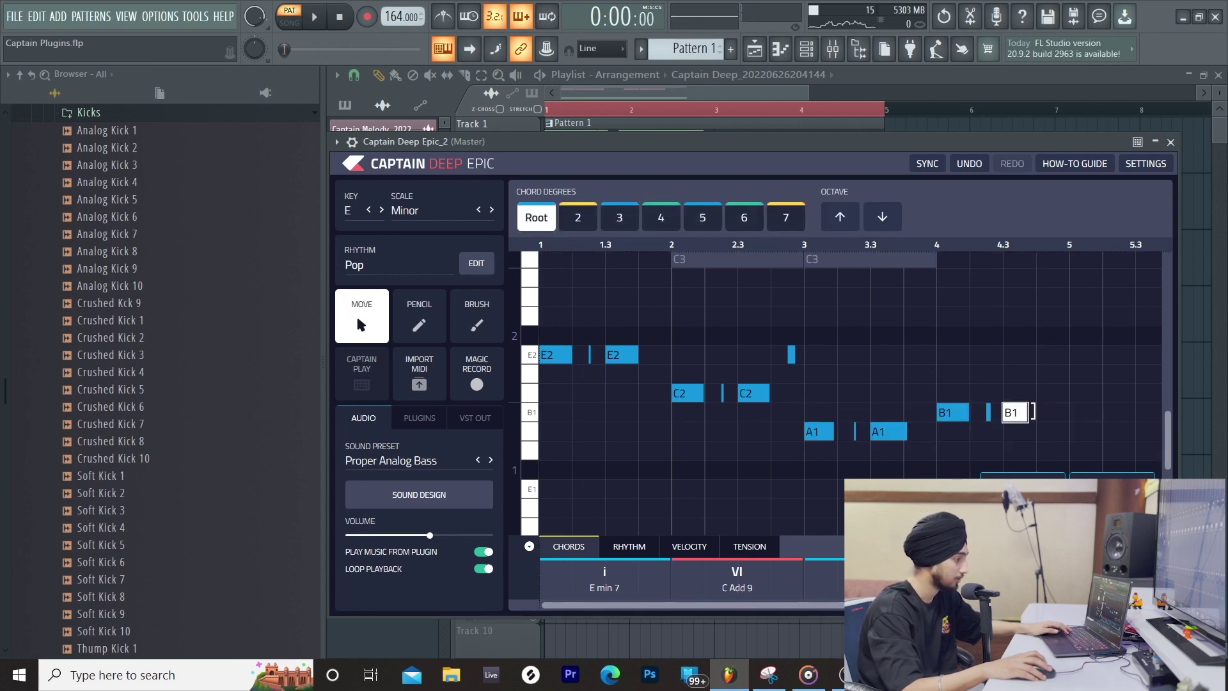
double_click(1041, 412)
key(space)
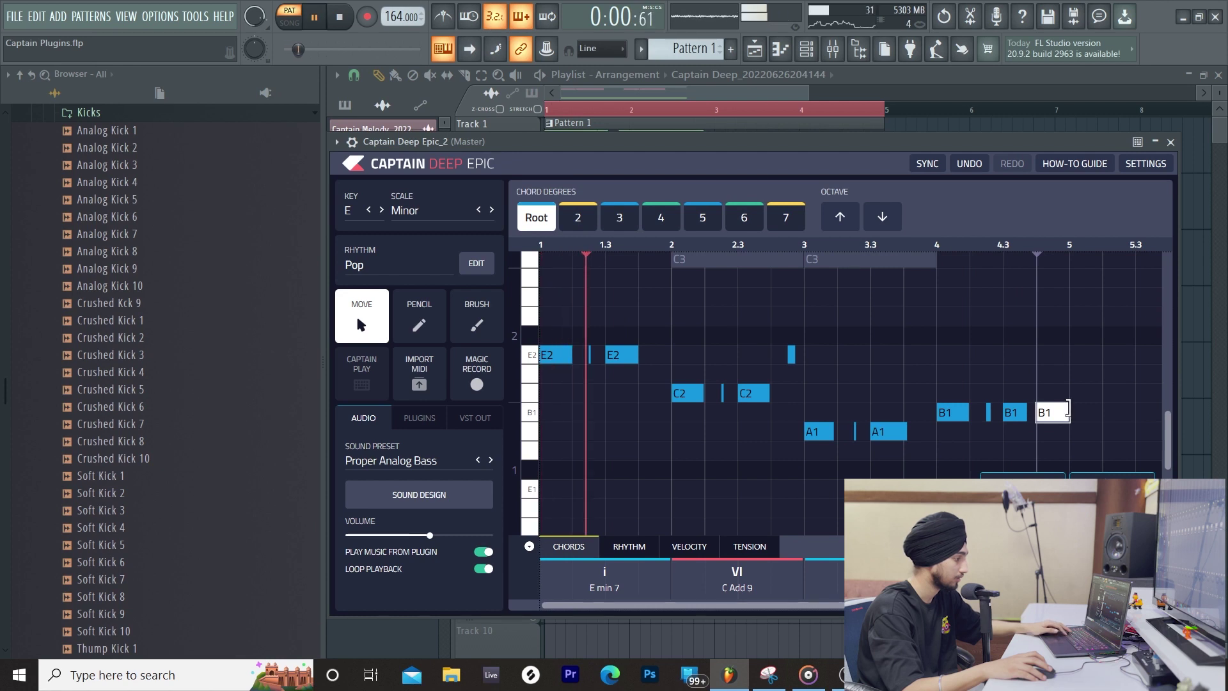
click(988, 414)
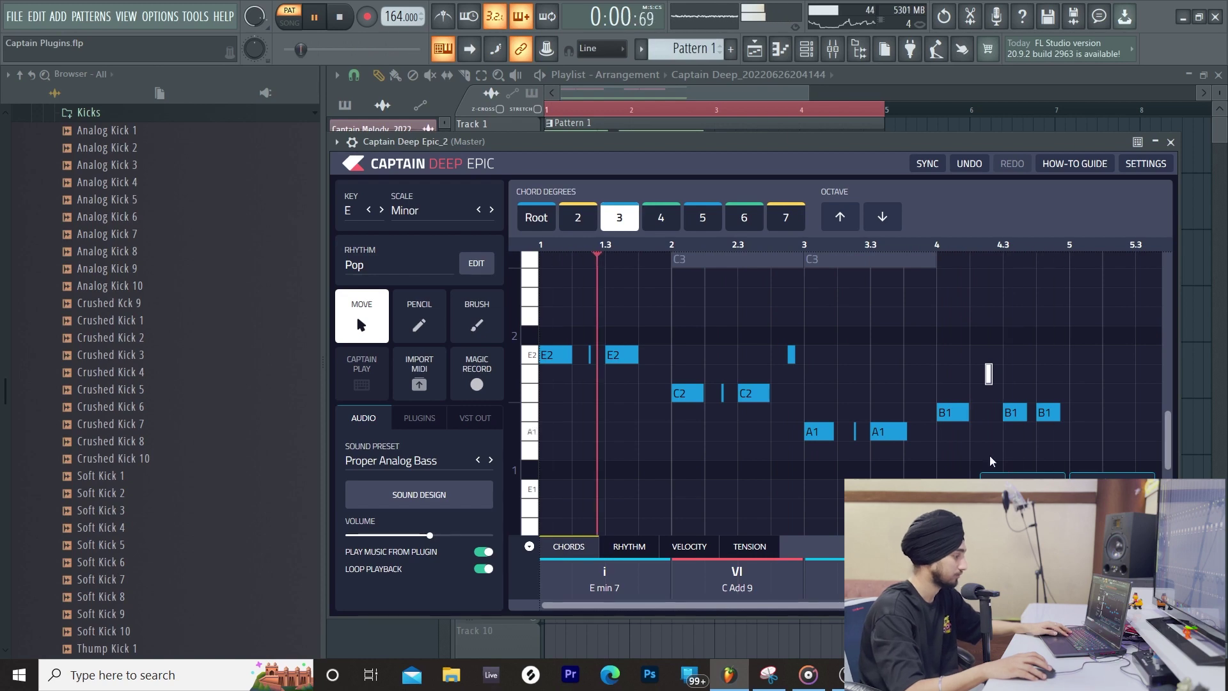
key(space)
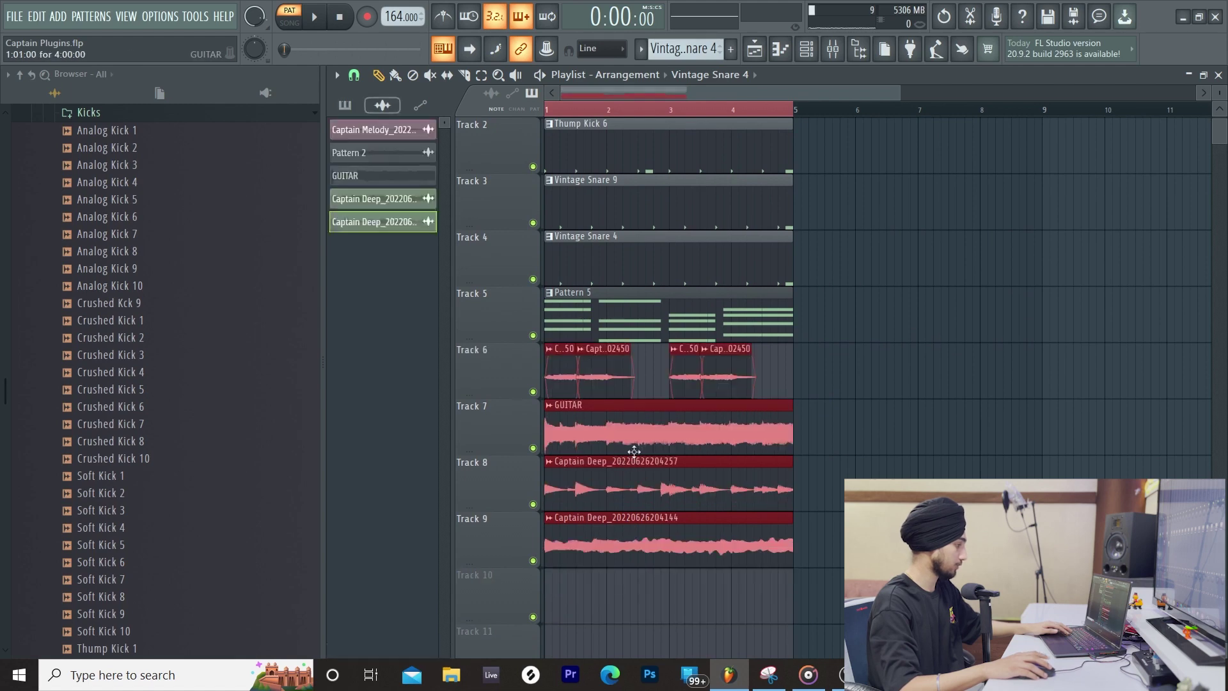
Duplicate the 4-bar block and delete the opening Thump Kick 6, Vintage Snare 9 and Vintage Snare 4 clips
key(ctrl+b)
key(ctrl+b)
key(ctrl+b)
key(ctrl+b)
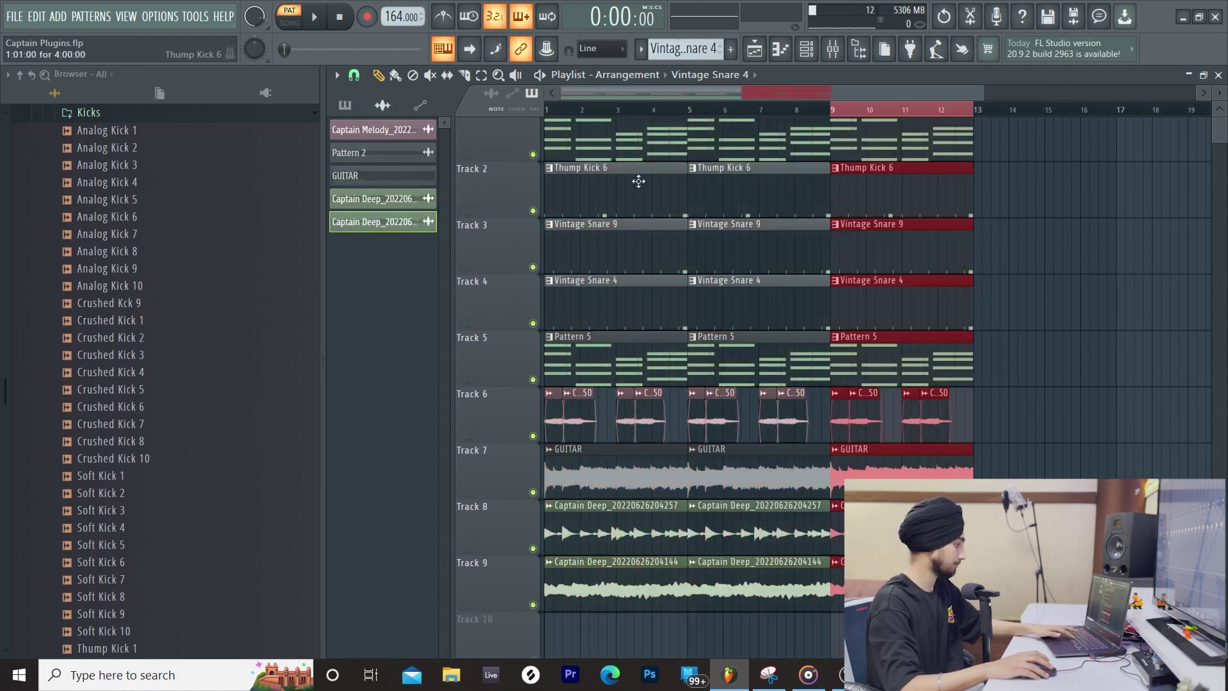
scroll(872, 219, up, 3)
right_click(576, 192)
right_click(576, 250)
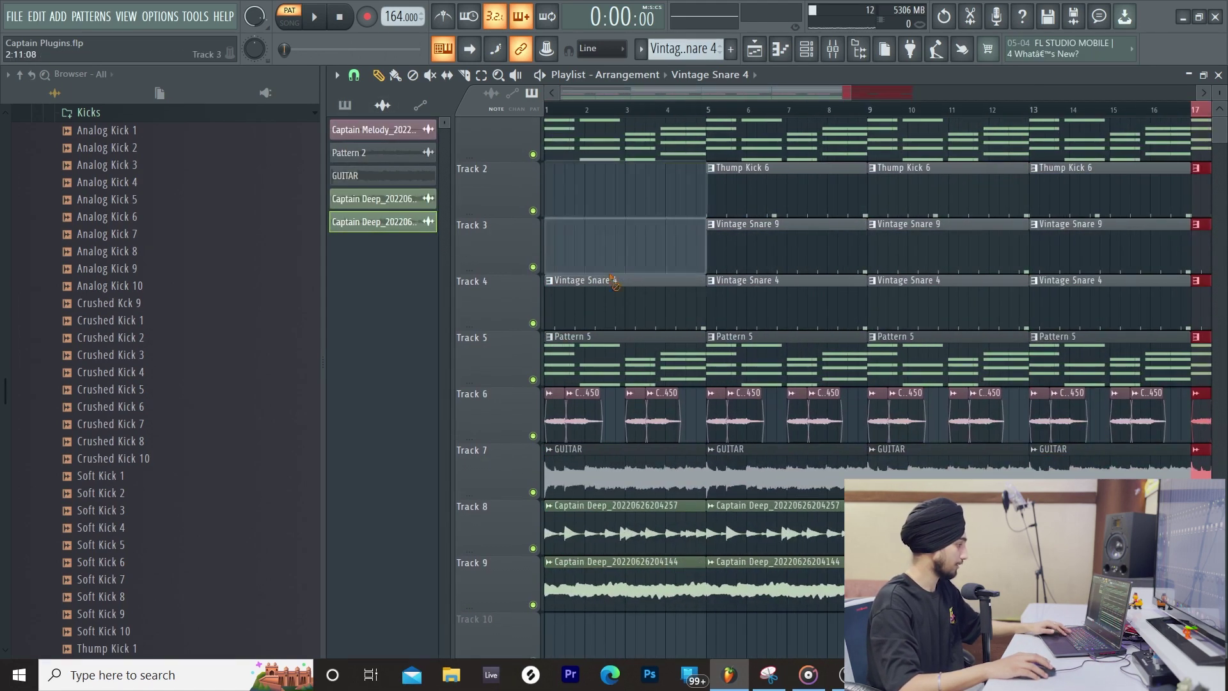
right_click(576, 301)
click(579, 108)
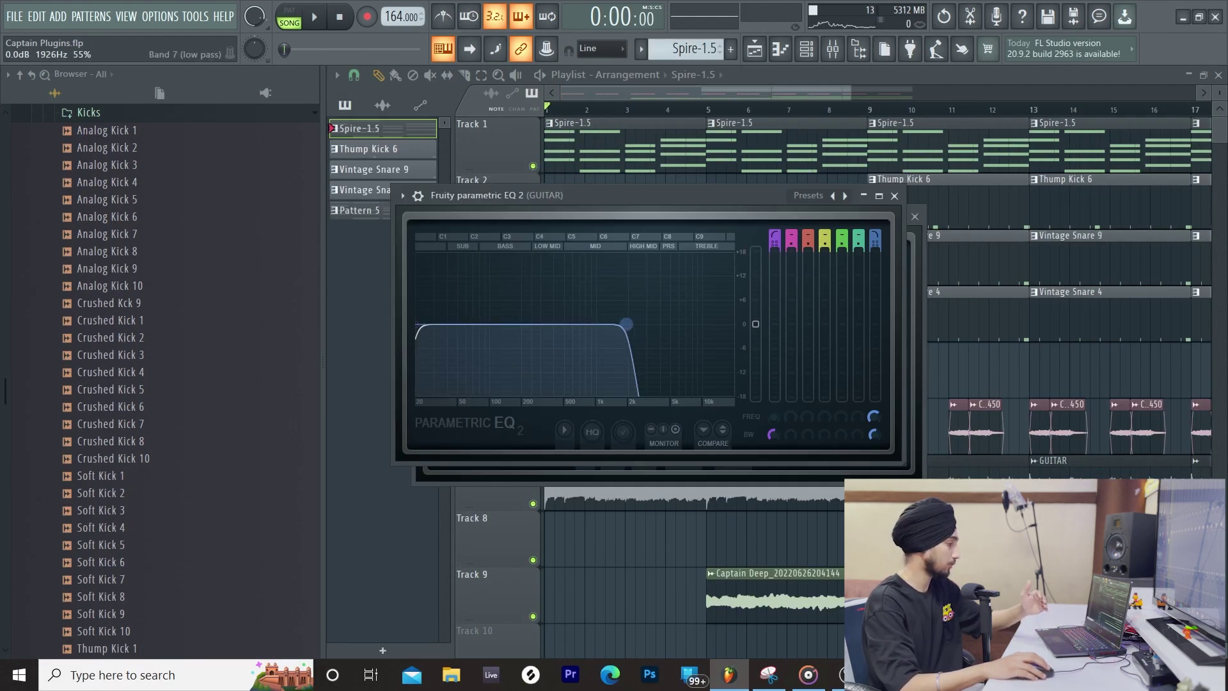
Lower the guitar EQ's low-pass cutoff to about 420 Hz and audition it
drag(626, 324, 555, 324)
key(space)
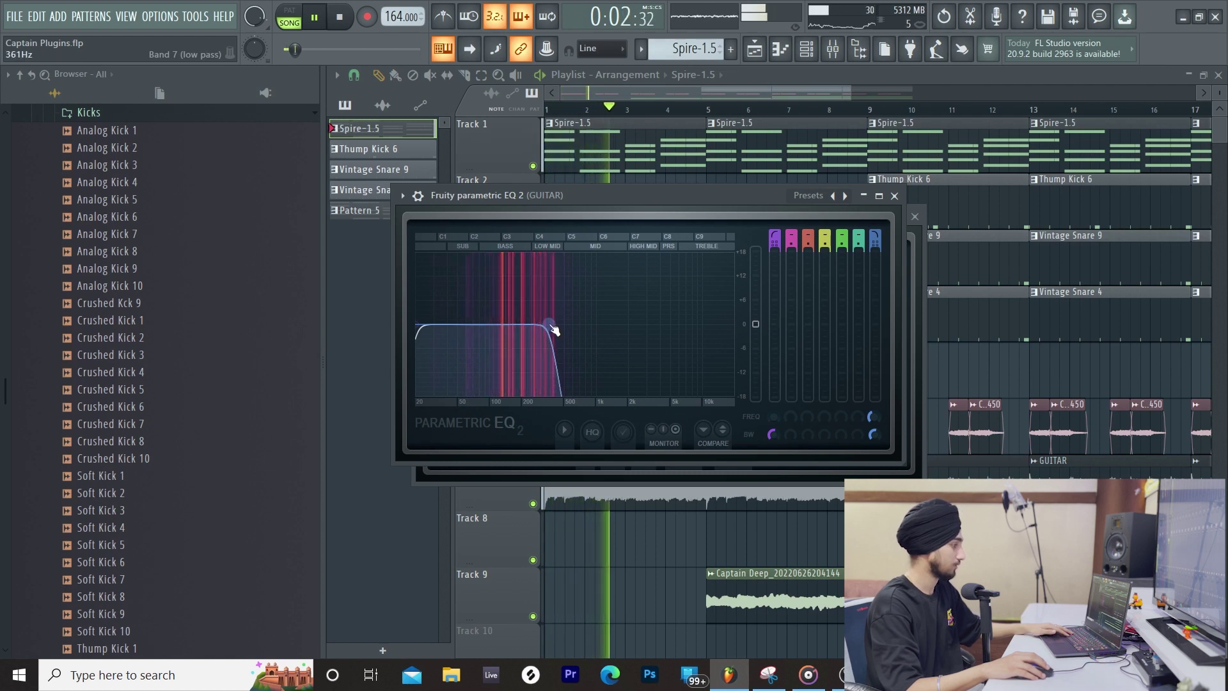
key(space)
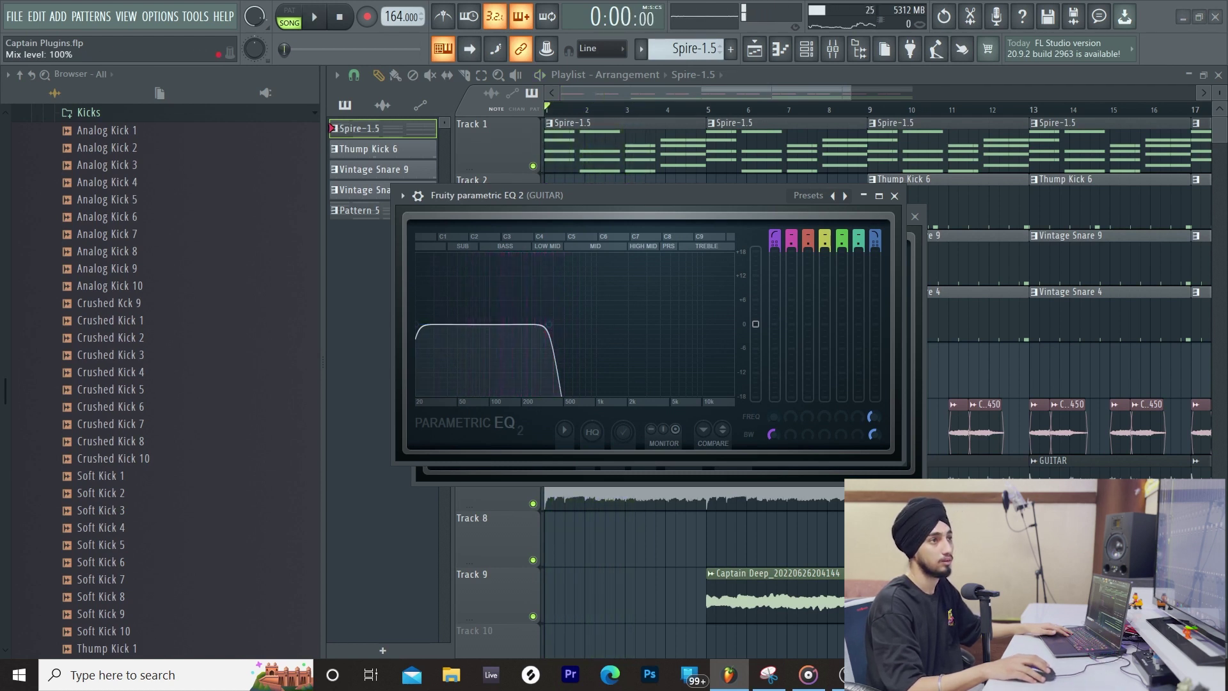
Create an automation clip for the EQ mix level and pull it down so the filter fades out
right_click(622, 431)
click(637, 385)
click(894, 196)
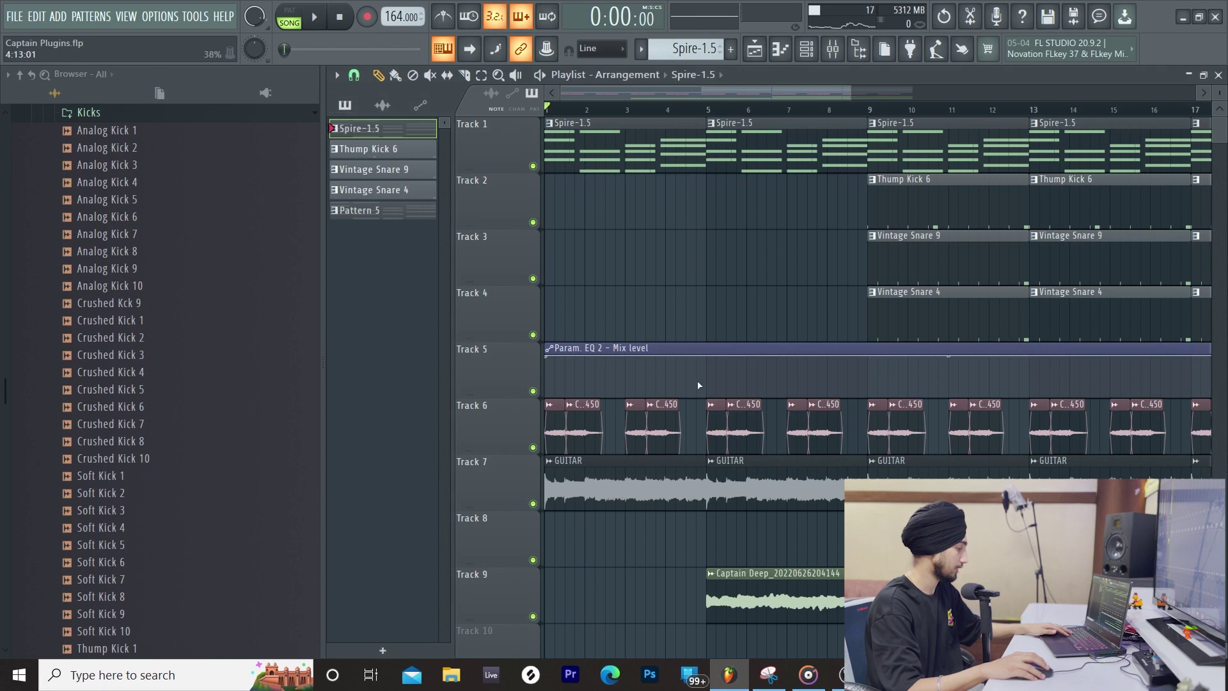
drag(698, 385, 703, 443)
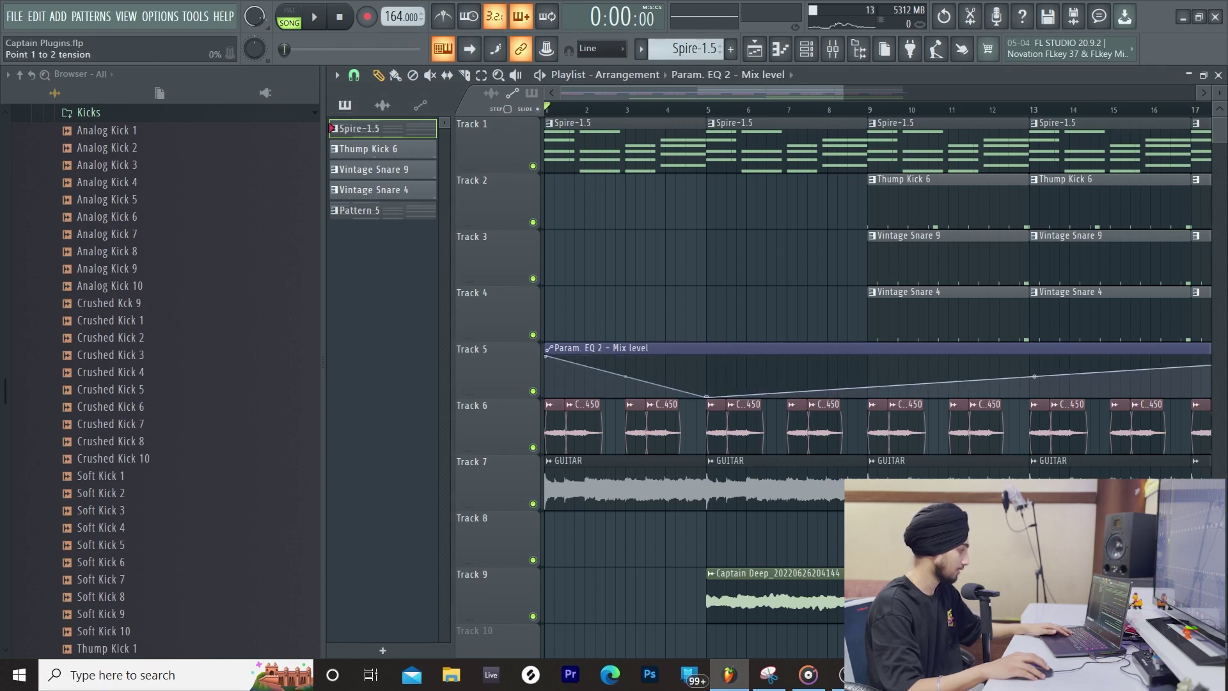
key(space)
scroll(800, 378, down, 4)
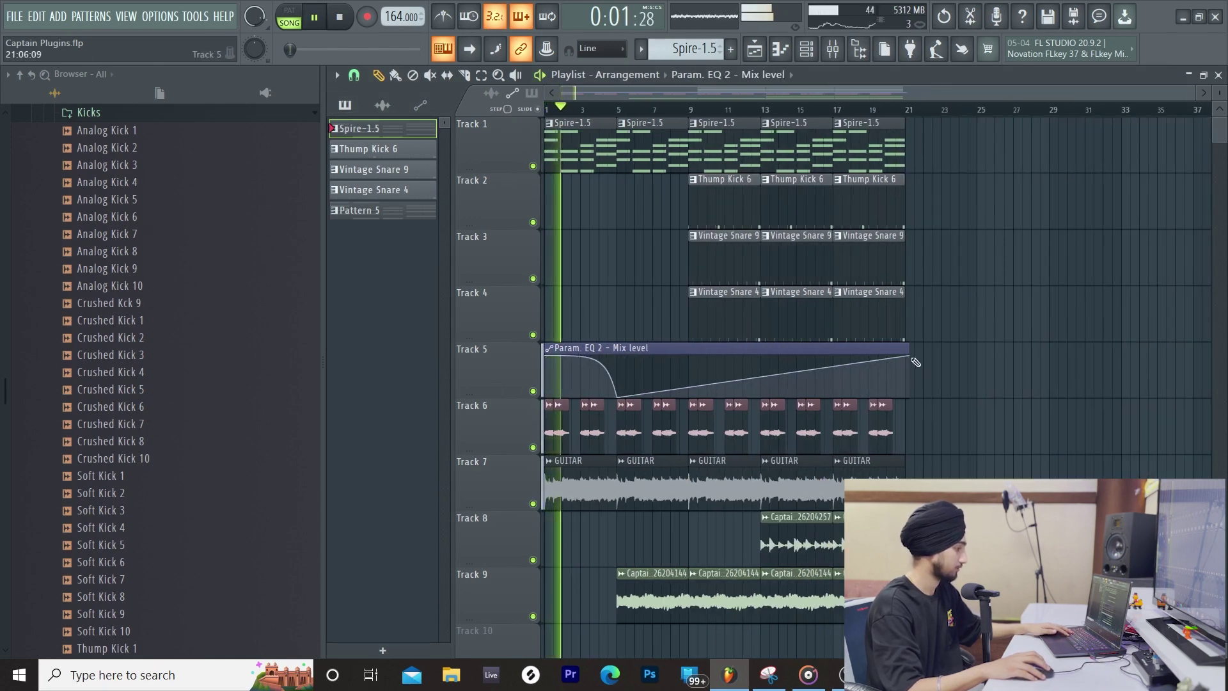
scroll(706, 435, up, 4)
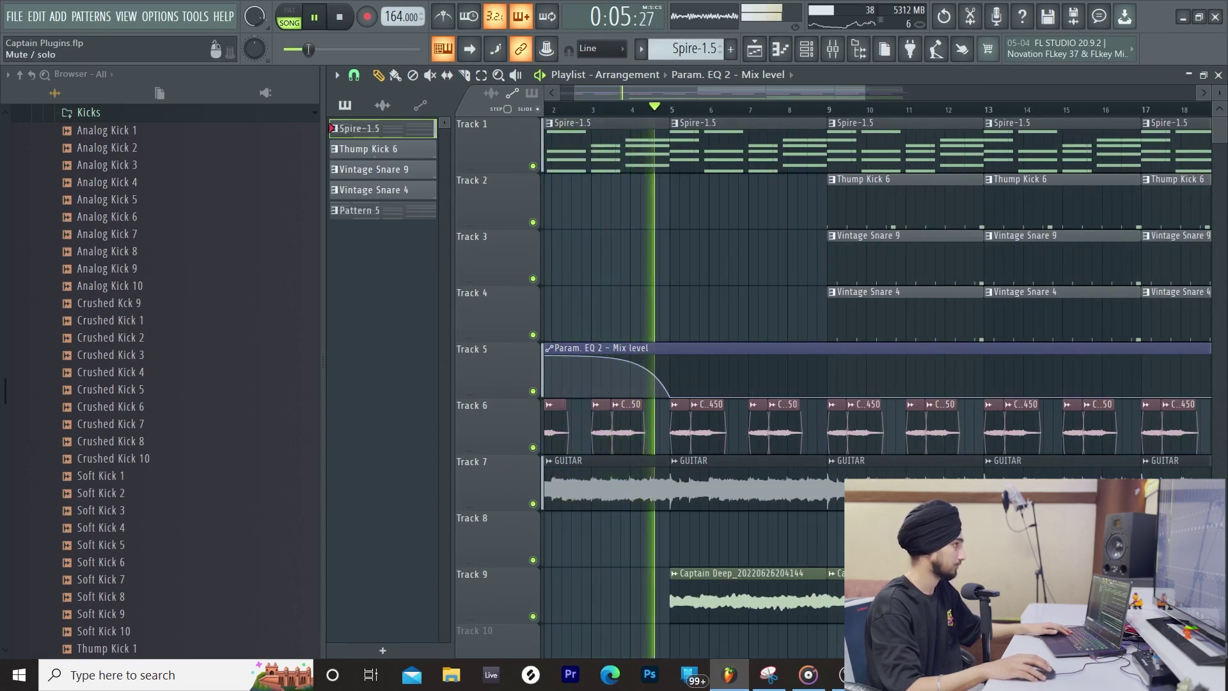
Delete the early Track 6 and bar-9 drum clips and stretch the filter fade toward bar 11
right_click(617, 428)
right_click(555, 429)
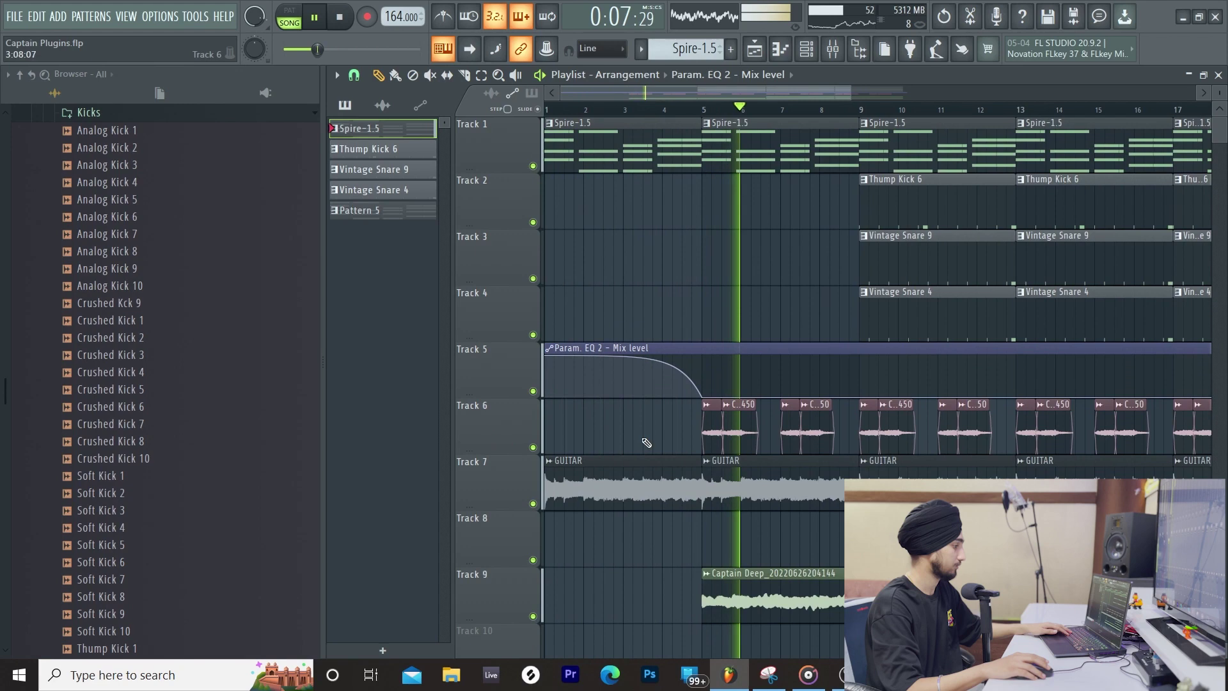
drag(710, 398, 756, 397)
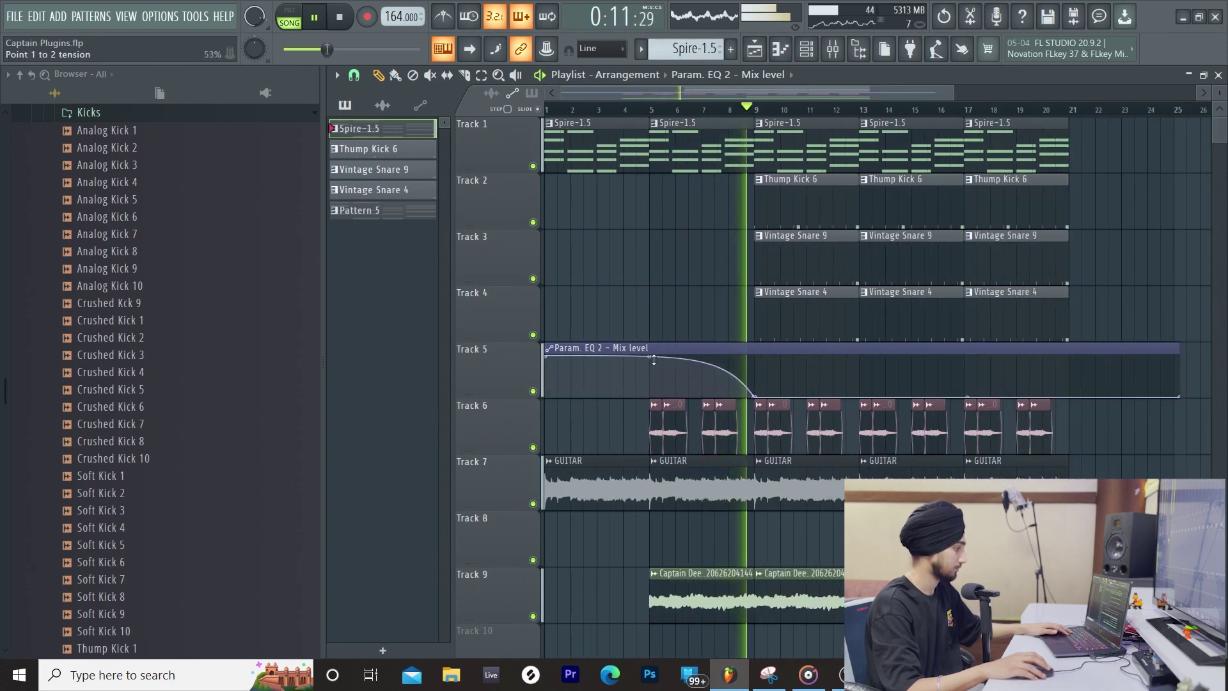
scroll(692, 381, down, 2)
drag(686, 337, 736, 168)
key(Delete)
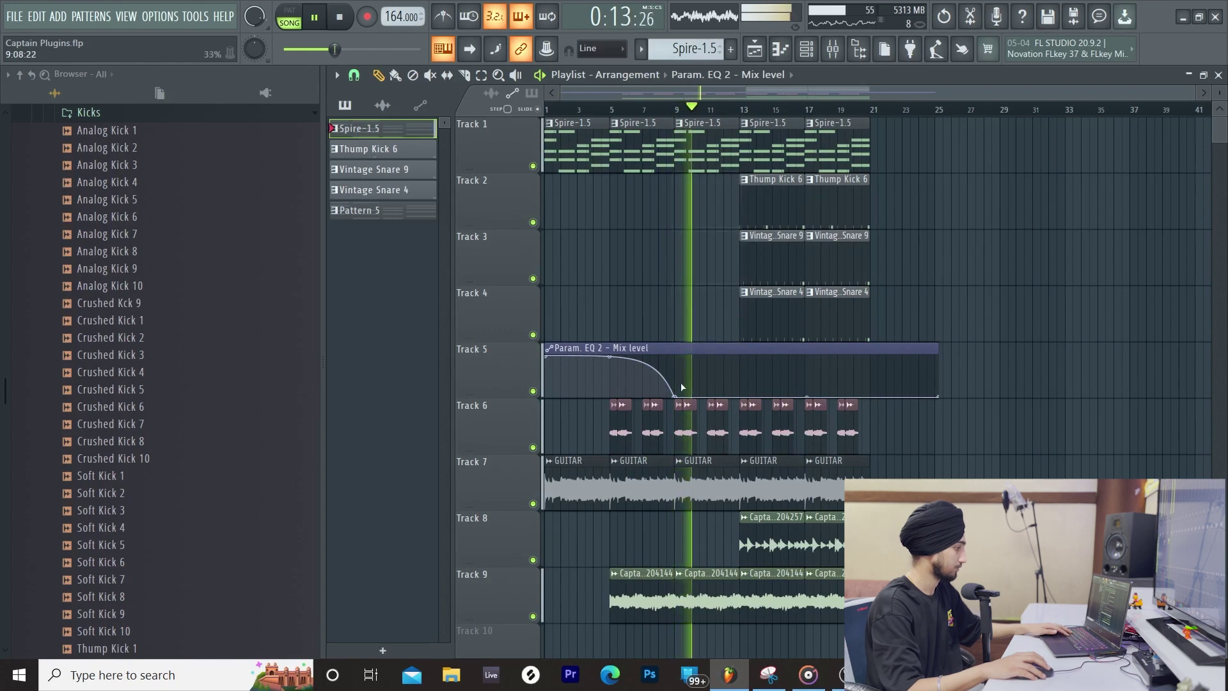
drag(697, 398, 729, 398)
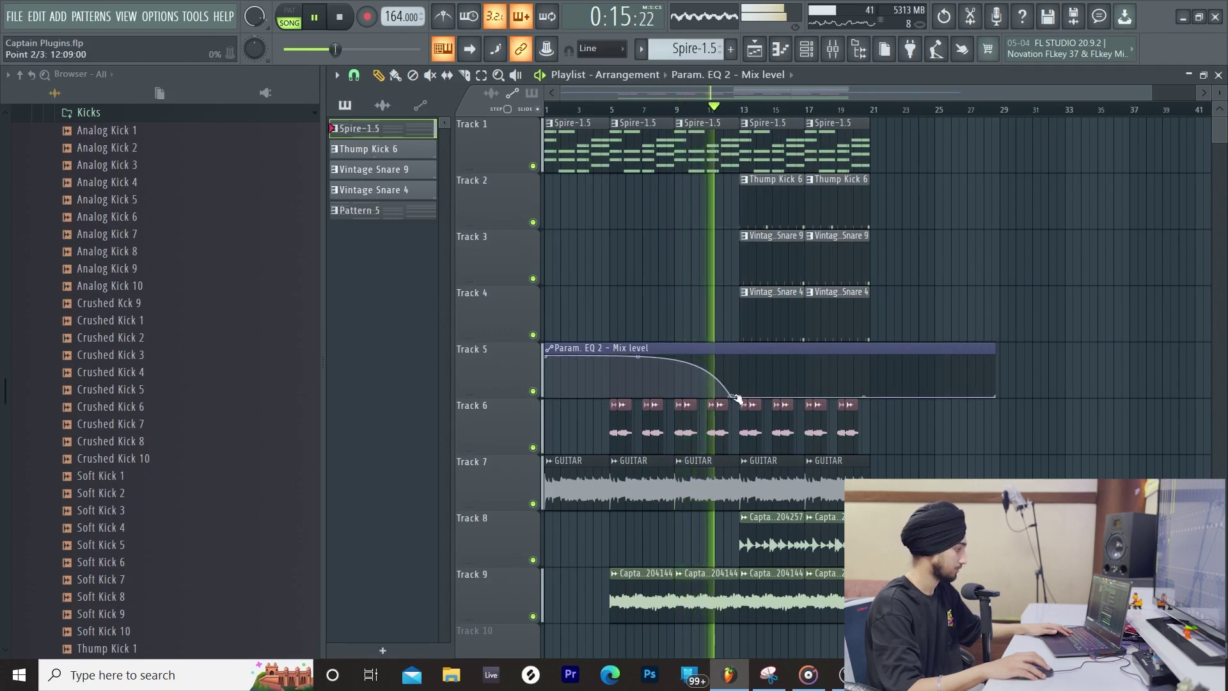
key(space)
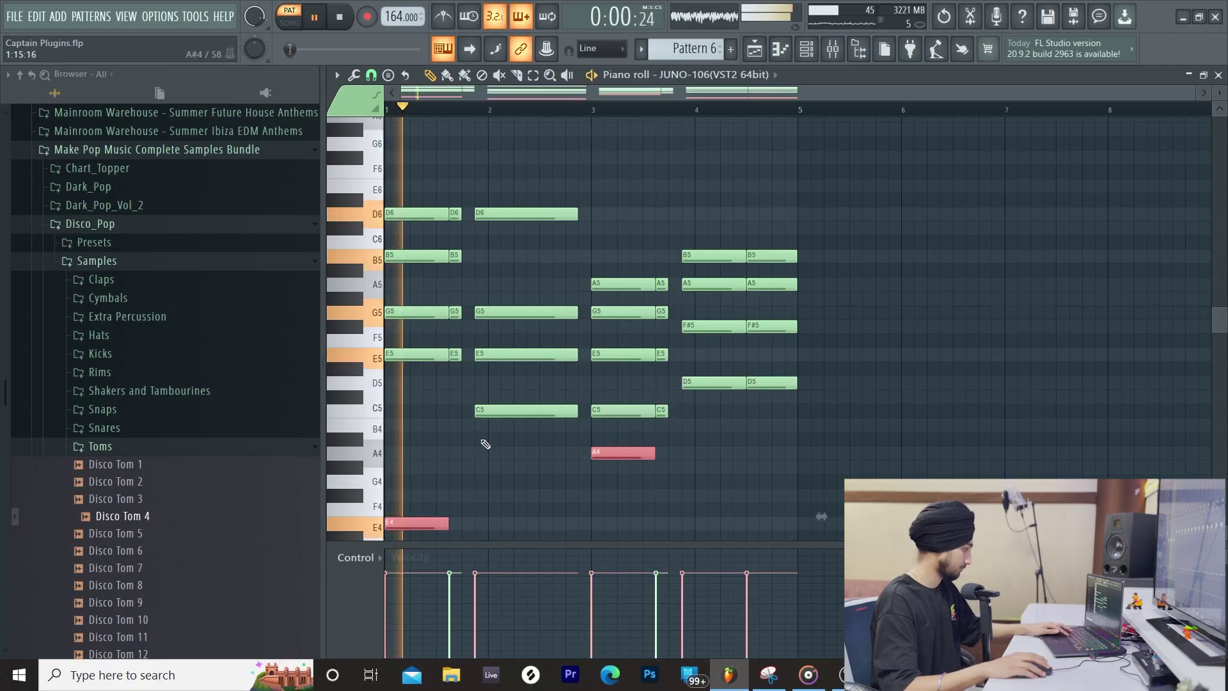
Draw a short A4 note after the existing A4 in the JUNO-106 piano roll
scroll(519, 351, up, 4)
key(ctrl+a)
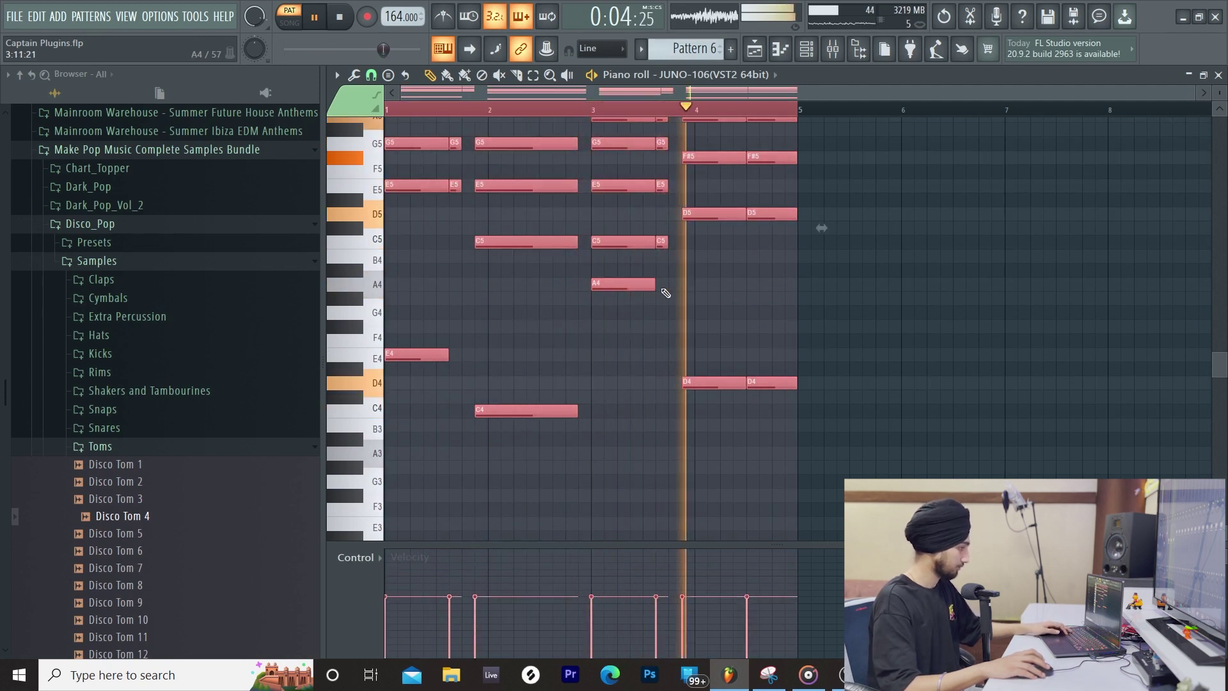
key(ctrl+d)
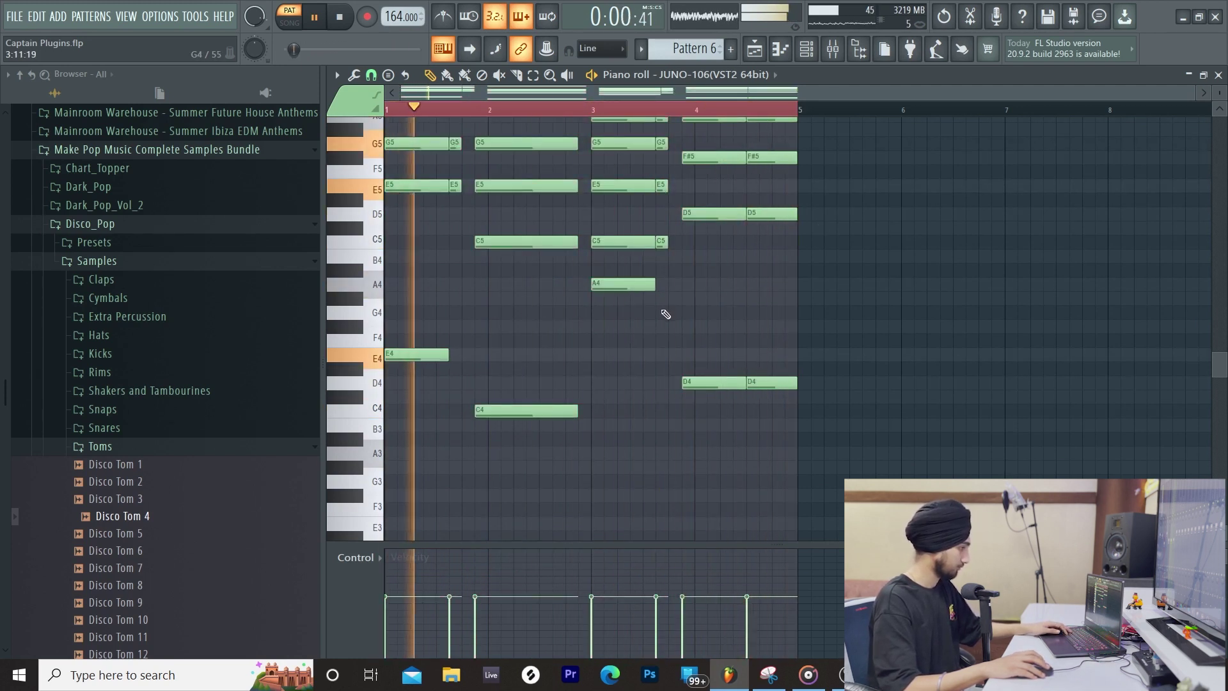
drag(662, 326, 610, 388)
key(space)
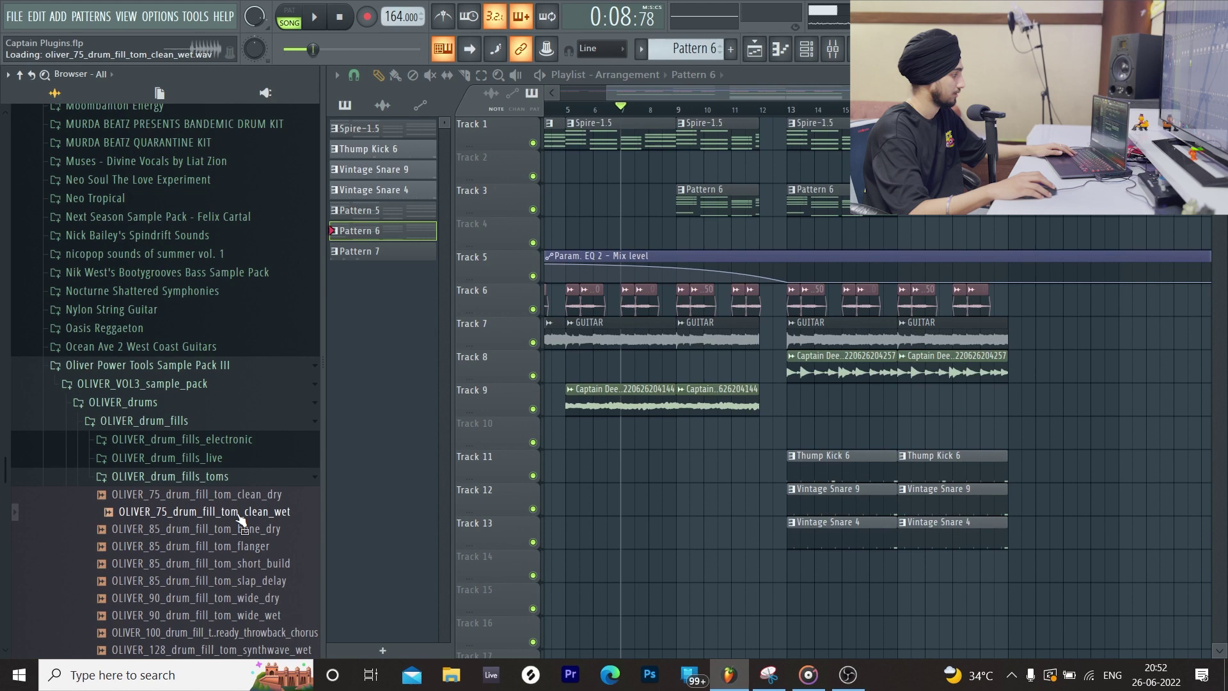
Put the OLIVER_75_drum_fill_tom_clean_wet fill on Track 14, time-stretch it shorter, and slide it before bar 13
drag(733, 575, 806, 563)
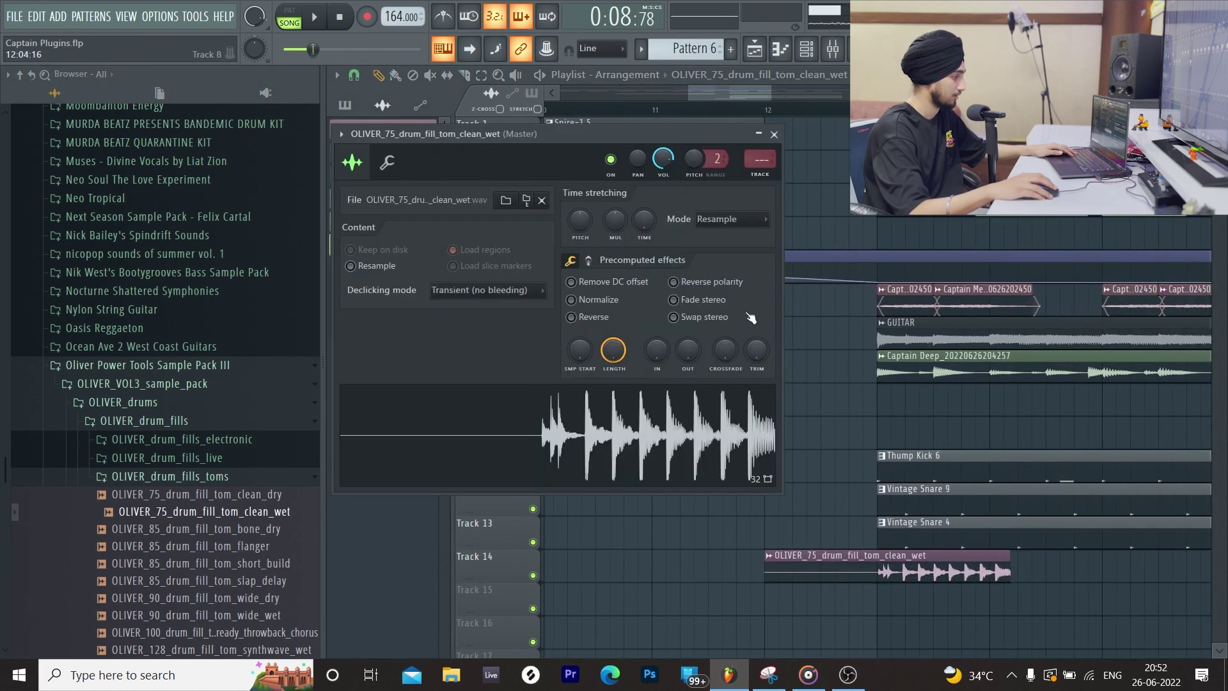
right_click(649, 222)
click(678, 317)
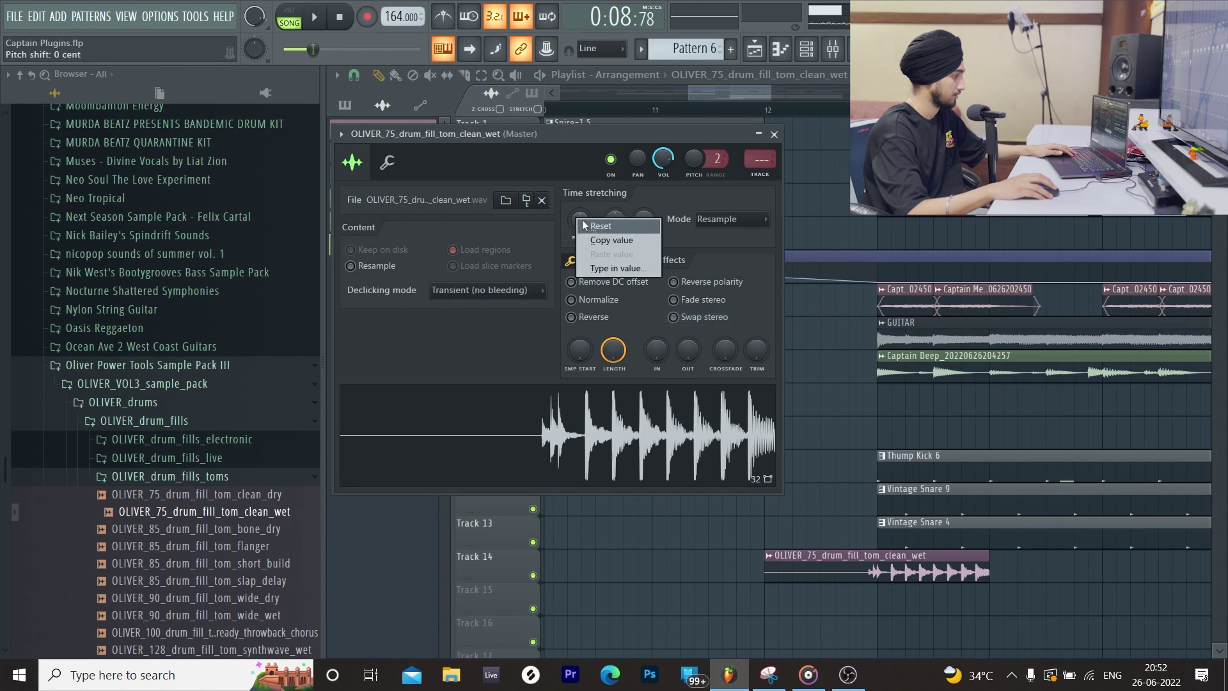
mouse_move(813, 576)
mouse_down()
mouse_move(756, 577)
mouse_move(775, 571)
mouse_up()
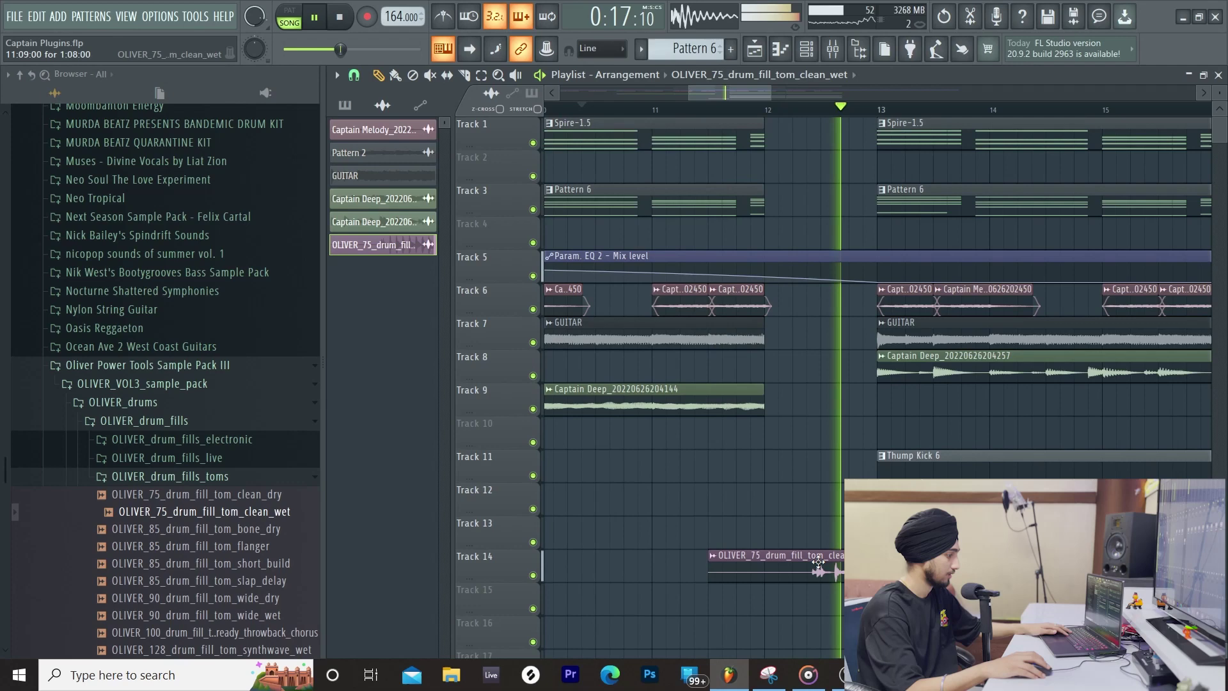
double_click(818, 562)
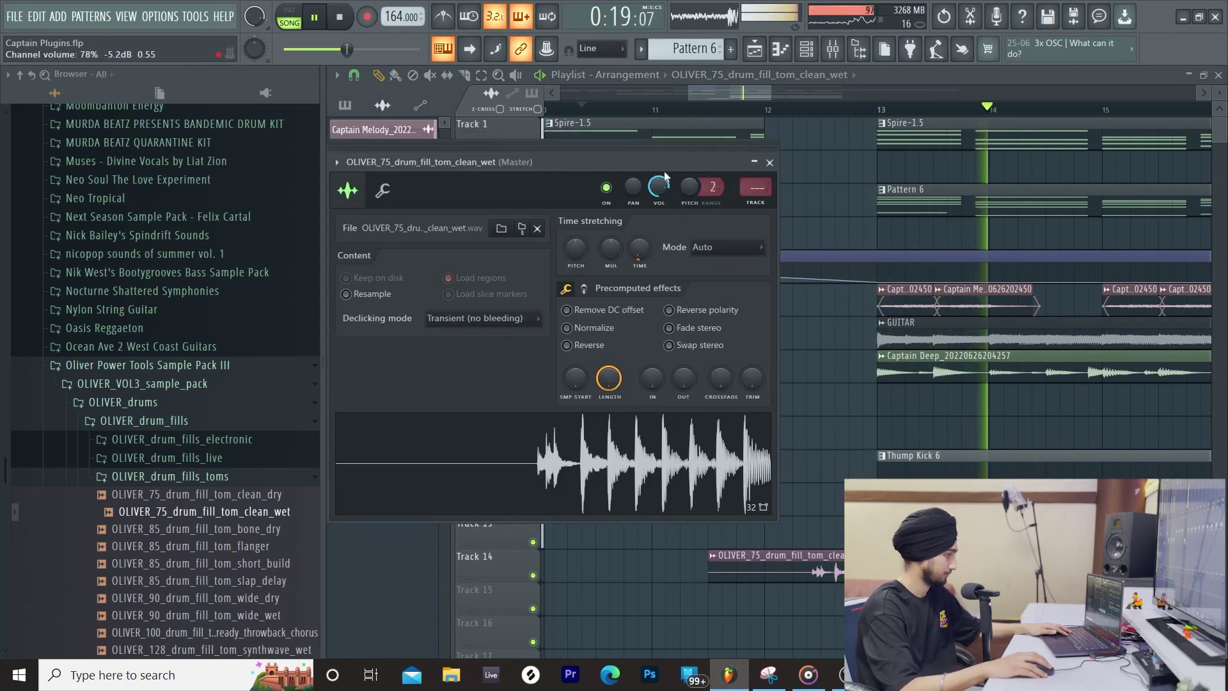